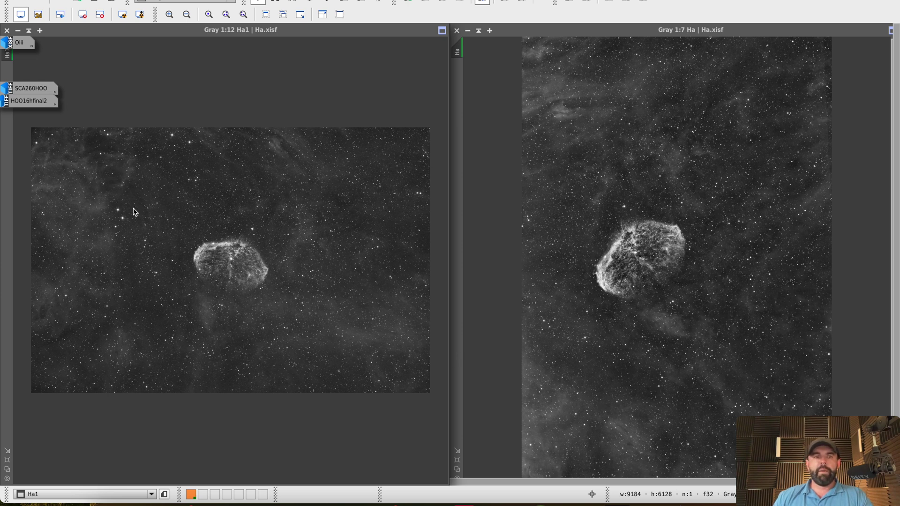
- Compare the nebula's fine structure in the Ha1 and Ha images at close magnification
scroll(164, 327, "up", 6)
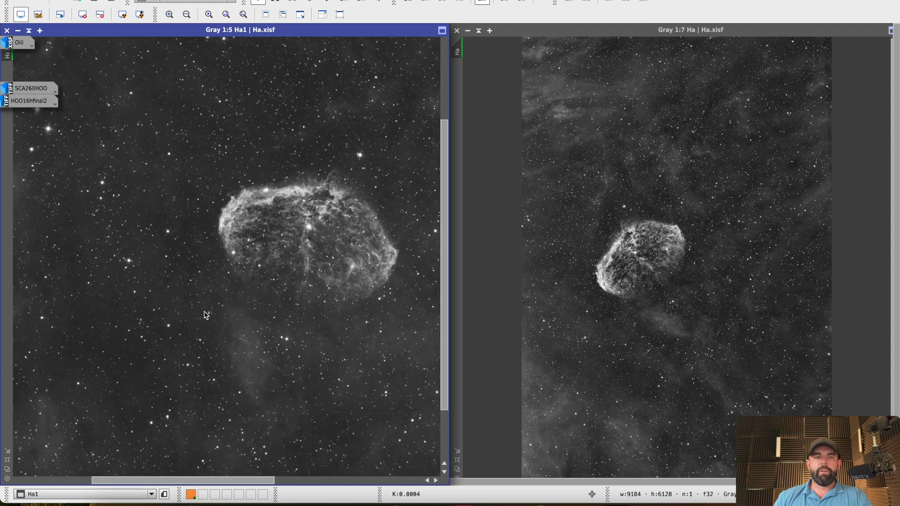
left_click_drag(179, 480, 215, 480)
scroll(158, 331, "up", 1)
left_click_drag(444, 282, 444, 253)
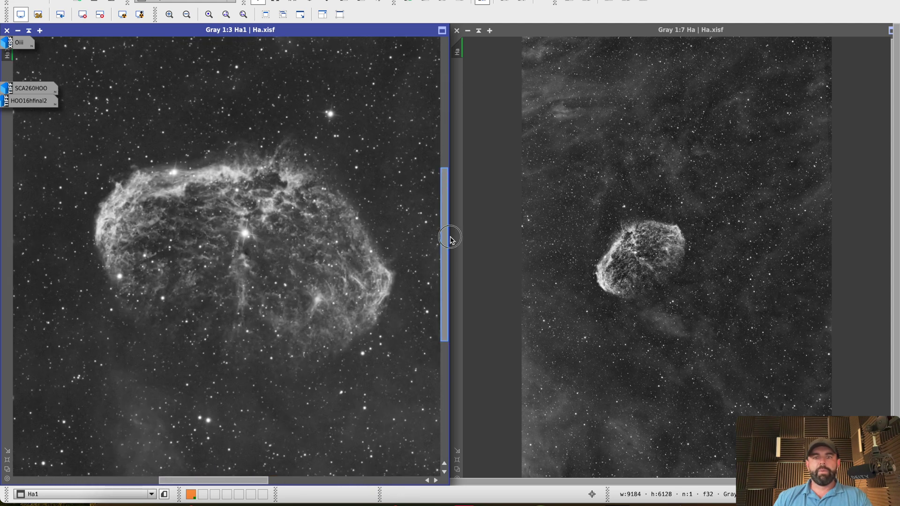
scroll(656, 263, "up", 3)
scroll(657, 264, "up", 2)
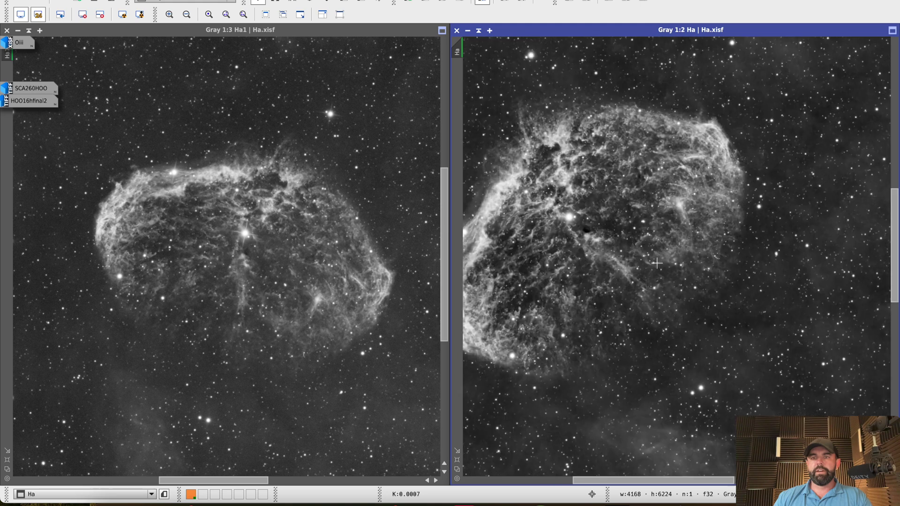
left_click_drag(618, 481, 588, 481)
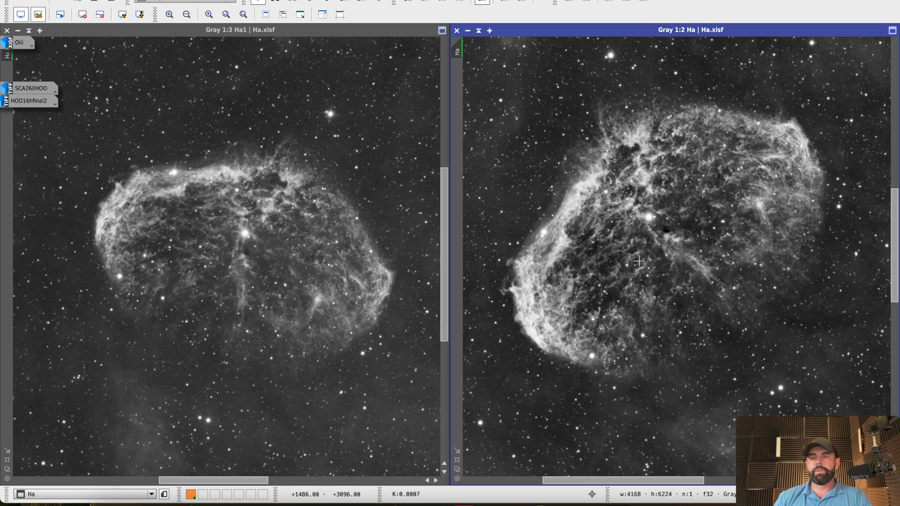
scroll(639, 261, "down", 1)
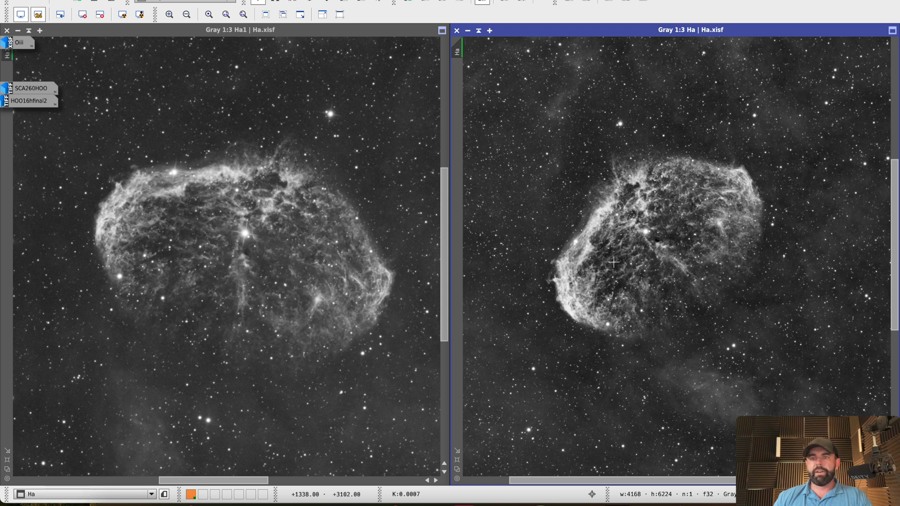
scroll(613, 262, "up", 1)
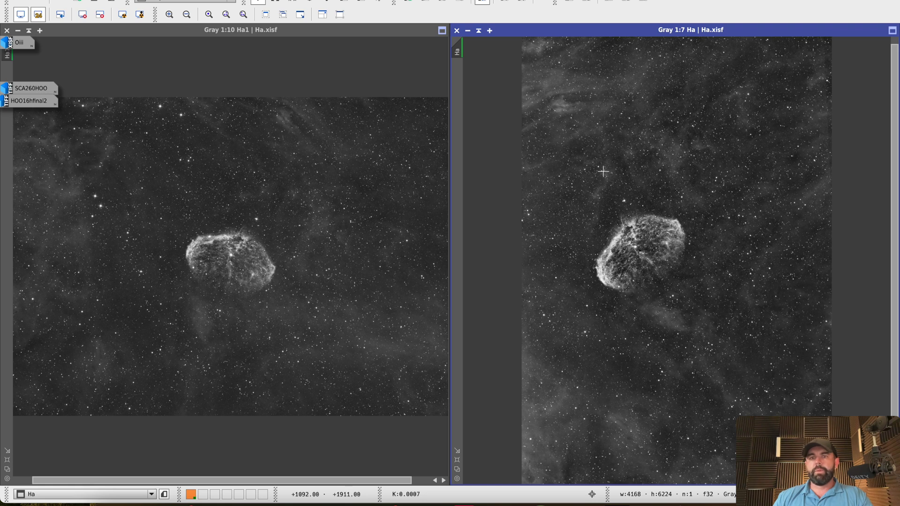
- Minimize the Ha and Ha1 images and restore the SCA260HOO and HOO16hfinal2 color images to compare the nebula
left_click(467, 31)
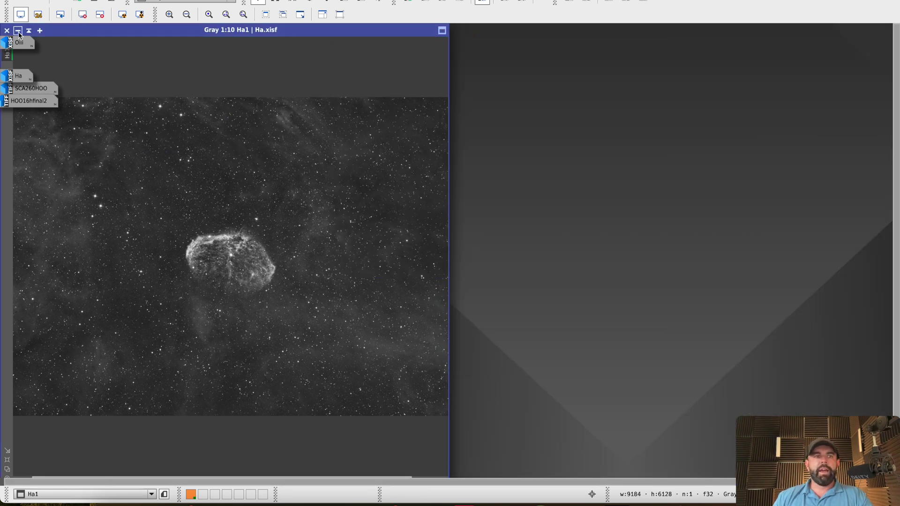
left_click(17, 30)
double_click(44, 93)
double_click(31, 96)
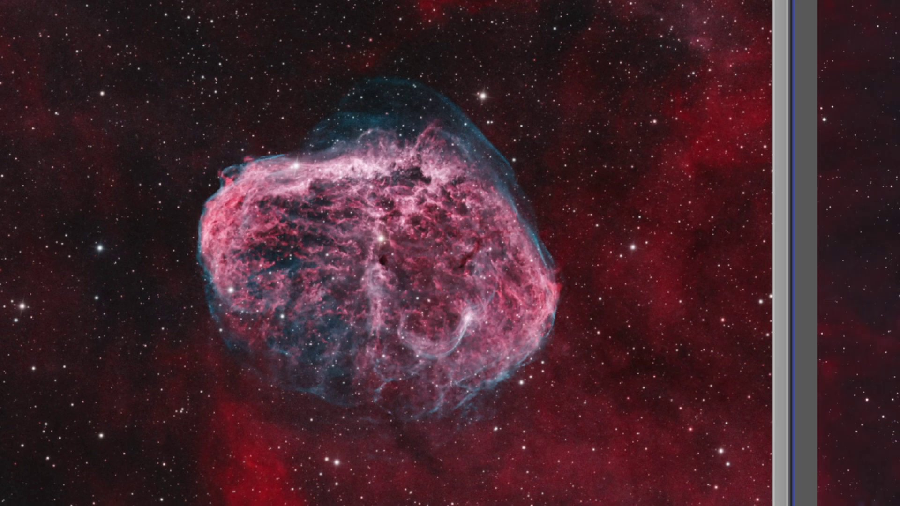
scroll(251, 252, "down", 3)
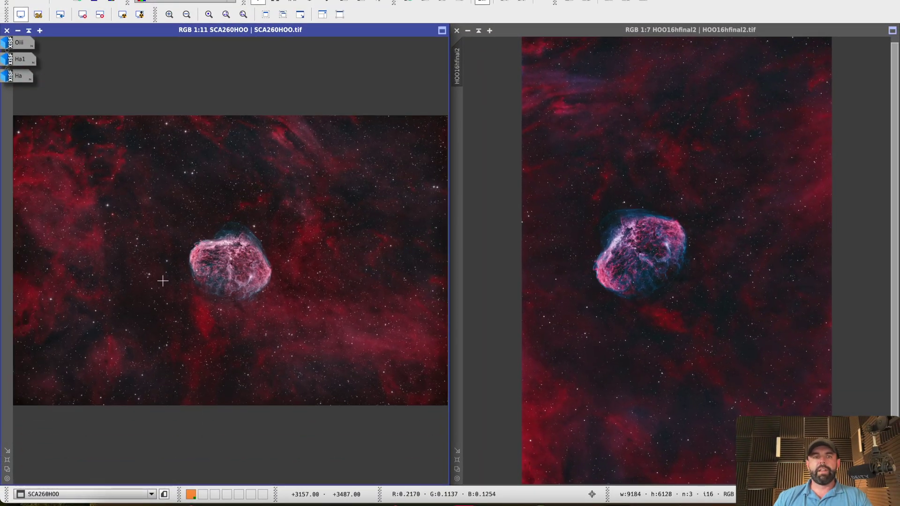
- Open HOOpostps.tif from the CRESCENT 140 folder, examine the starless nebula up close, and close the image
left_click(72, 0)
left_click(94, 0)
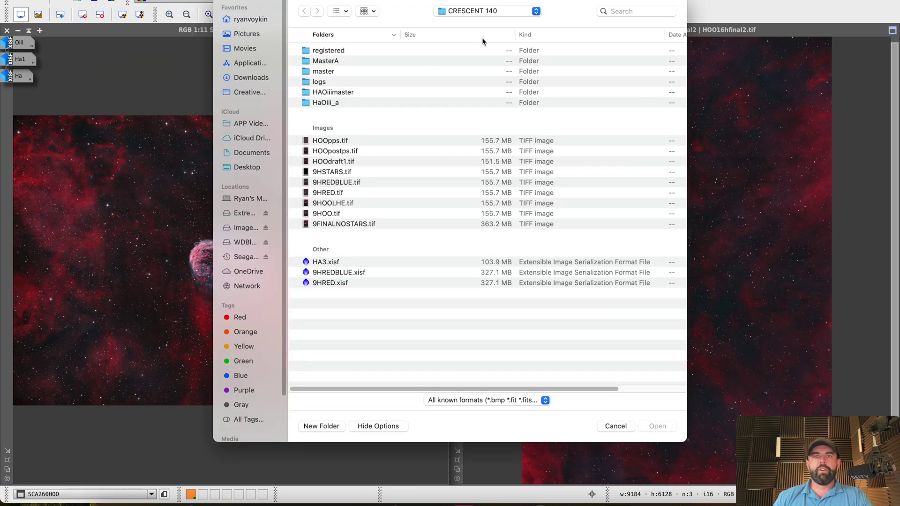
double_click(331, 151)
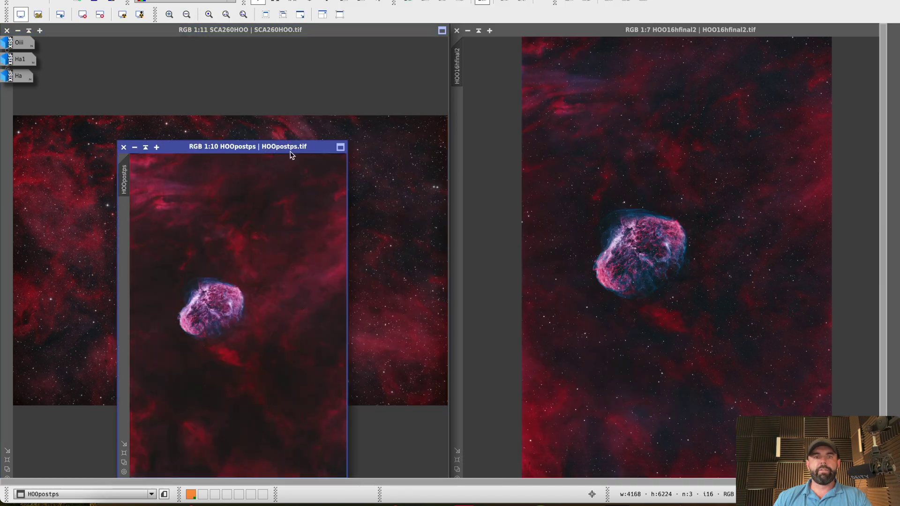
left_click_drag(291, 146, 332, 83)
scroll(358, 205, "down", 1)
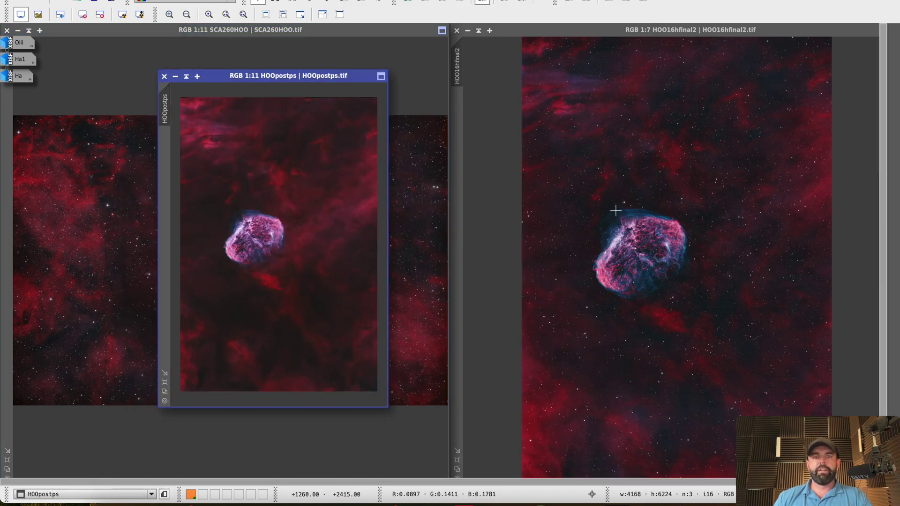
scroll(289, 306, "up", 6)
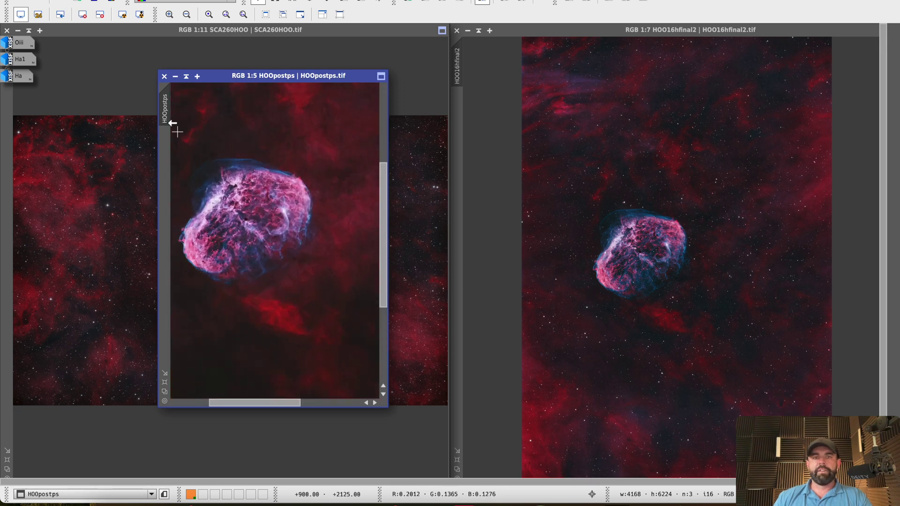
left_click(164, 76)
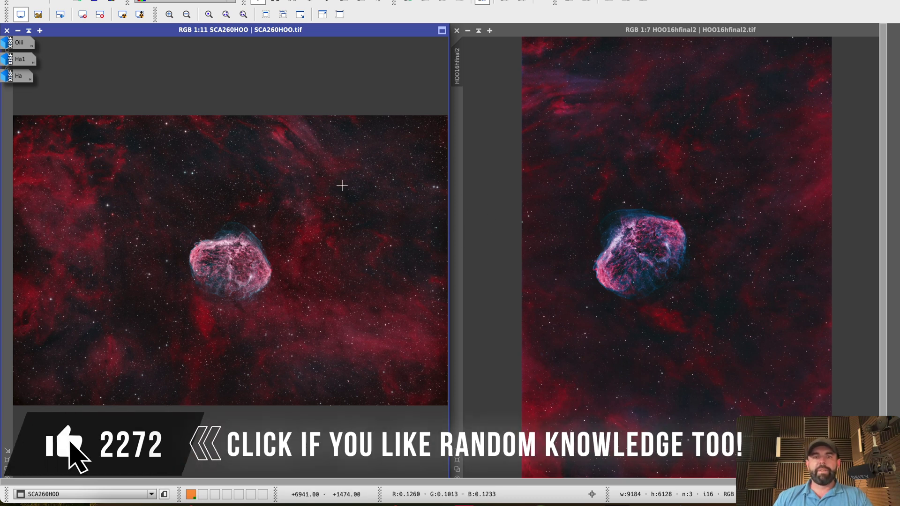
- Minimize the SCA260HOO and HOO16hfinal2 images to clear the workspace
left_click(17, 31)
left_click(467, 30)
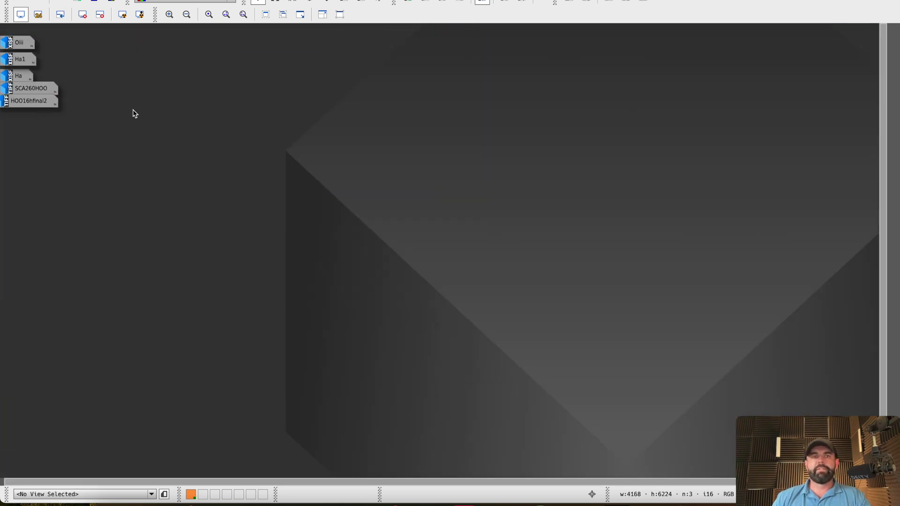
left_click(36, 102)
left_click(31, 89)
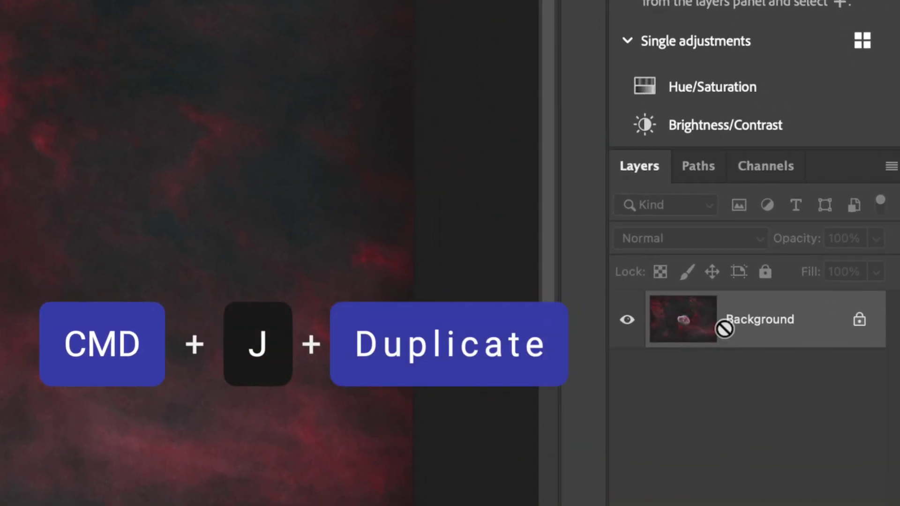
- In Photoshop, duplicate the Background layer of HOOvid1.tif and add a Levels adjustment with black input 11 and midtone 1.04
key("super+j")
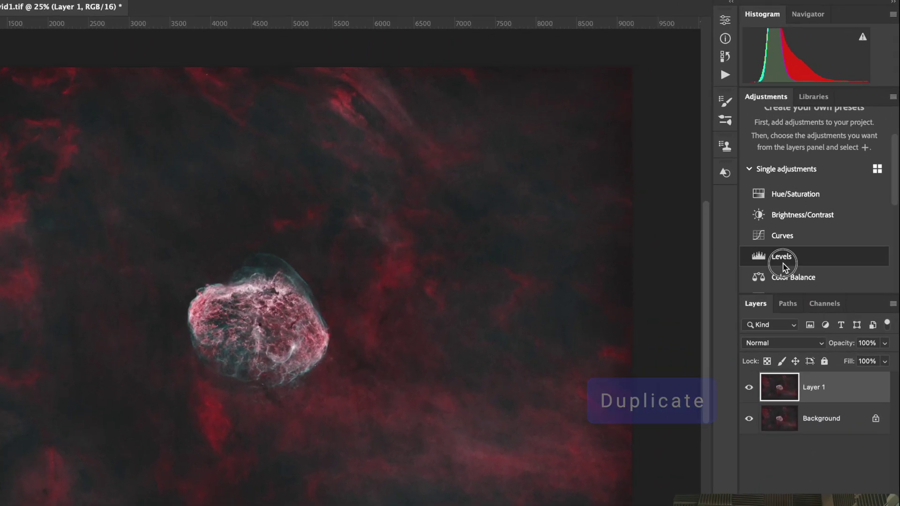
left_click(657, 211)
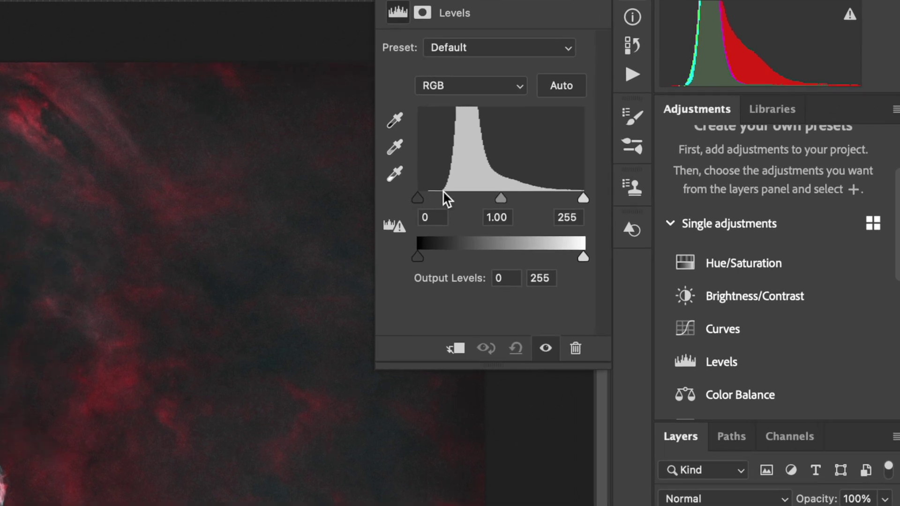
left_click_drag(421, 202, 428, 208)
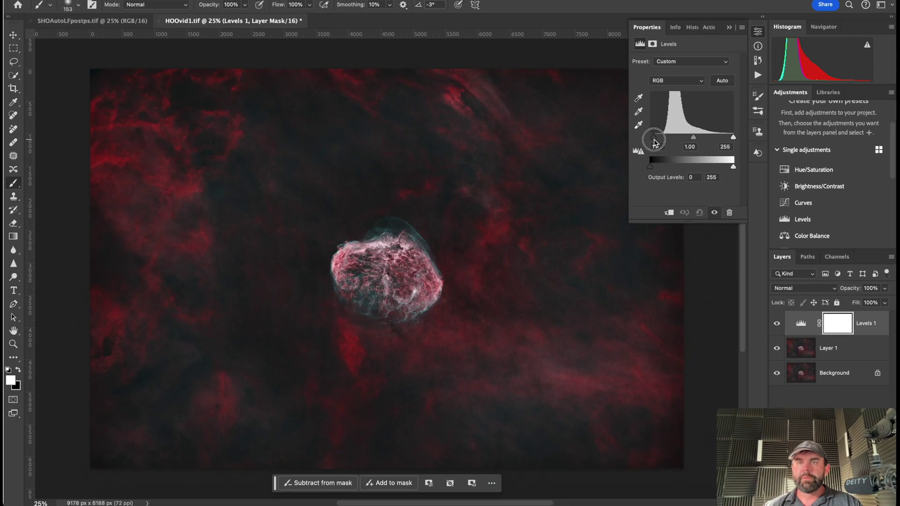
left_click(693, 139)
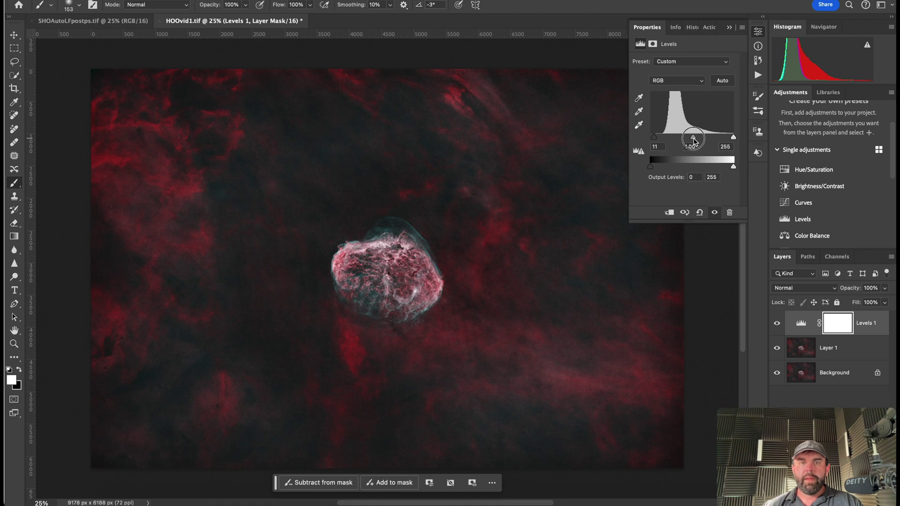
left_click_drag(693, 140, 694, 142)
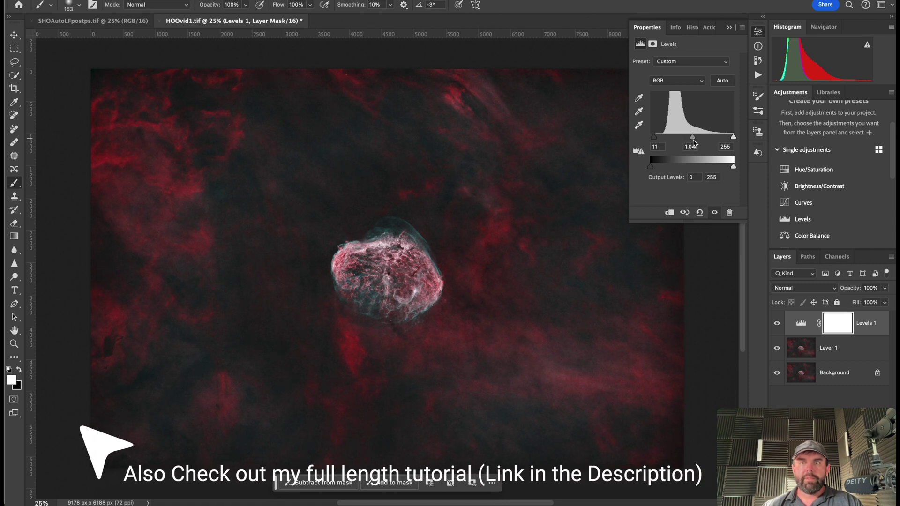
- Compare the image with and without the Levels adjustment, and refine it to black input 14 and midtone 1.04
left_click(777, 323)
left_click(777, 324)
left_click(655, 139)
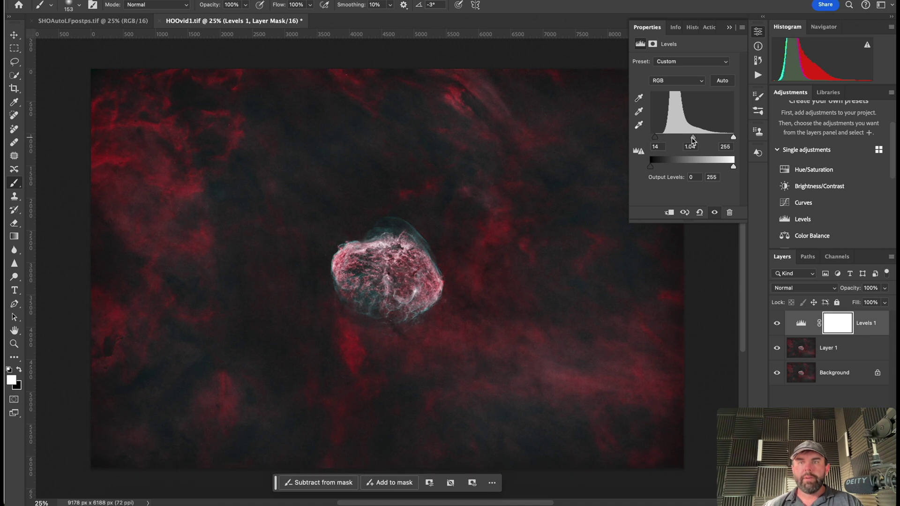
left_click_drag(693, 141, 692, 140)
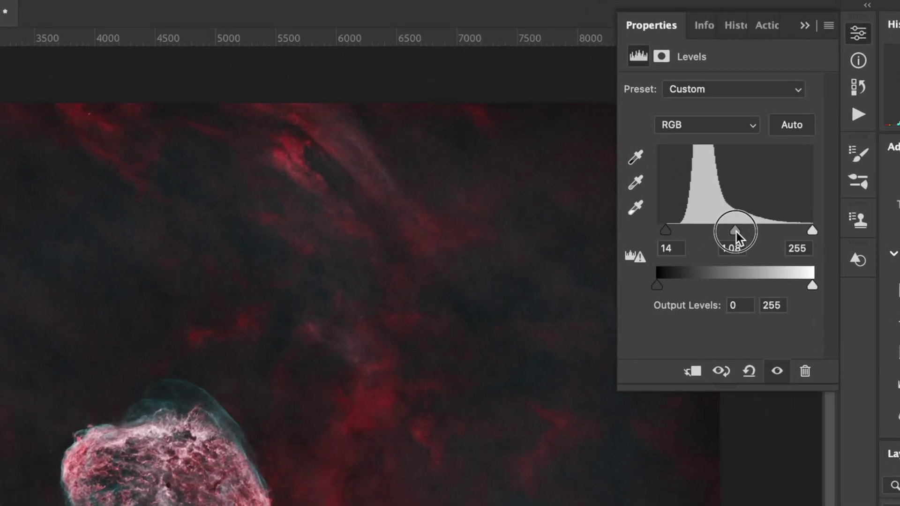
left_click_drag(736, 232, 737, 231)
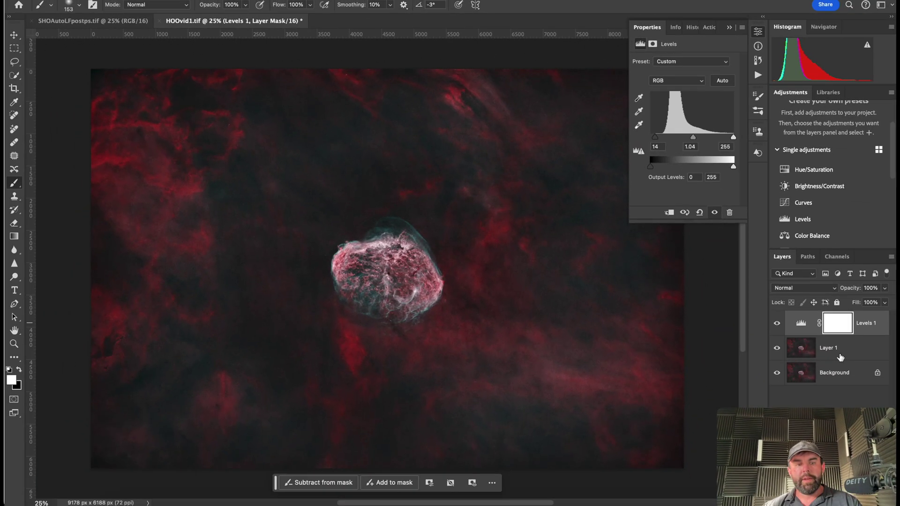
- Merge the Levels 1 adjustment with Layer 1 and open the merged layer in the Camera Raw Filter
left_click(841, 357, "shift")
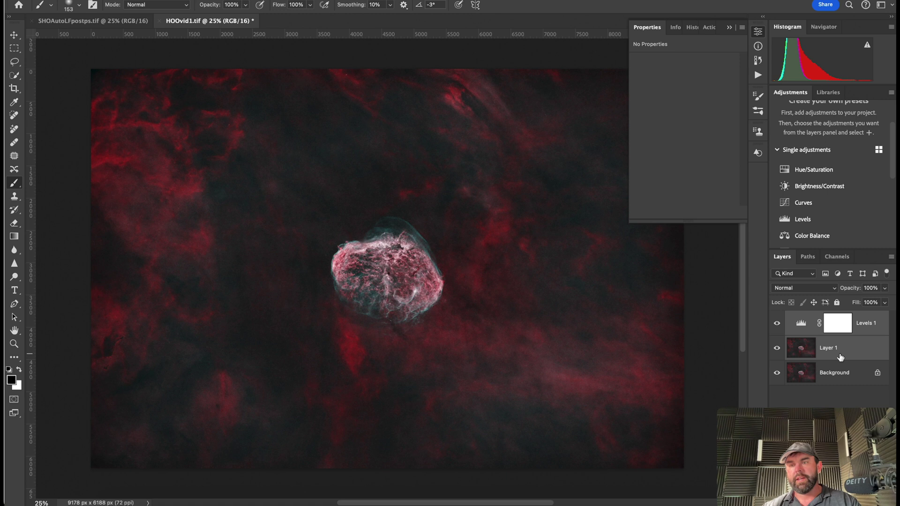
key("super+e")
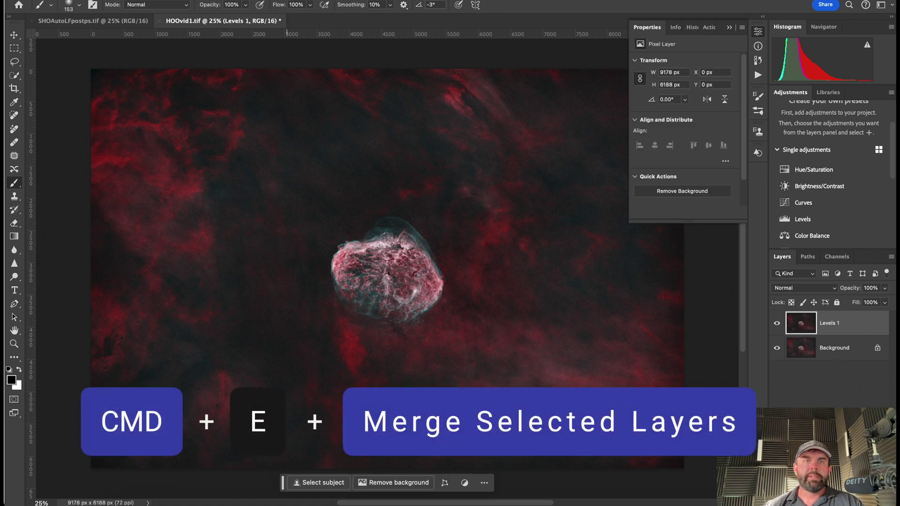
left_click(239, 0)
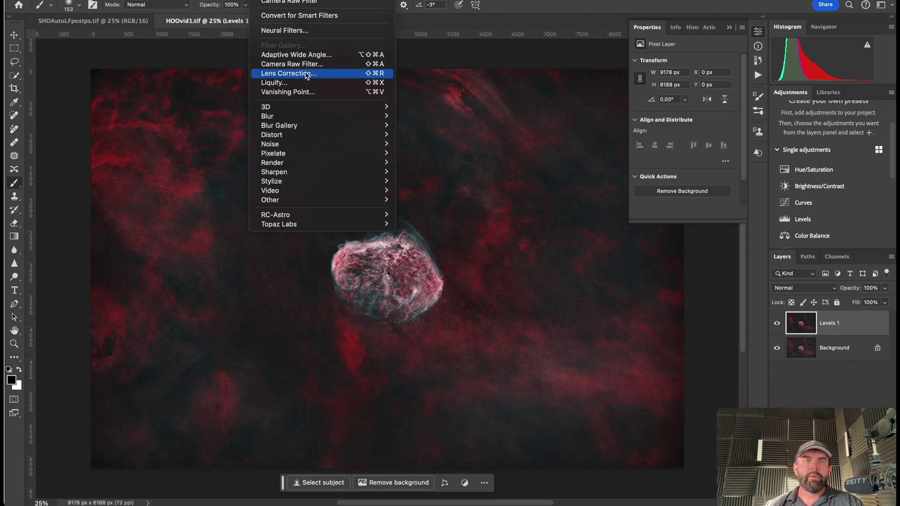
left_click(309, 64)
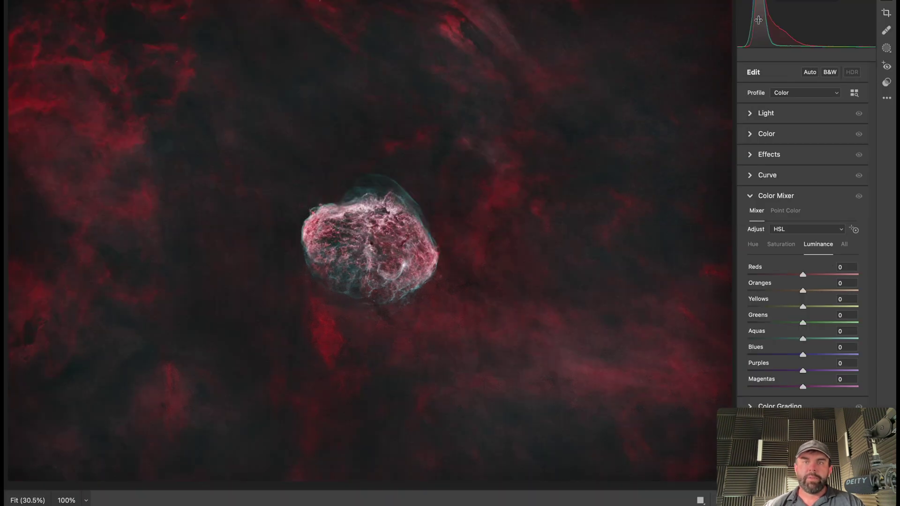
- Set the Light contrast to +7 and the blacks to -8
left_click(761, 115)
left_click_drag(807, 155, 835, 152)
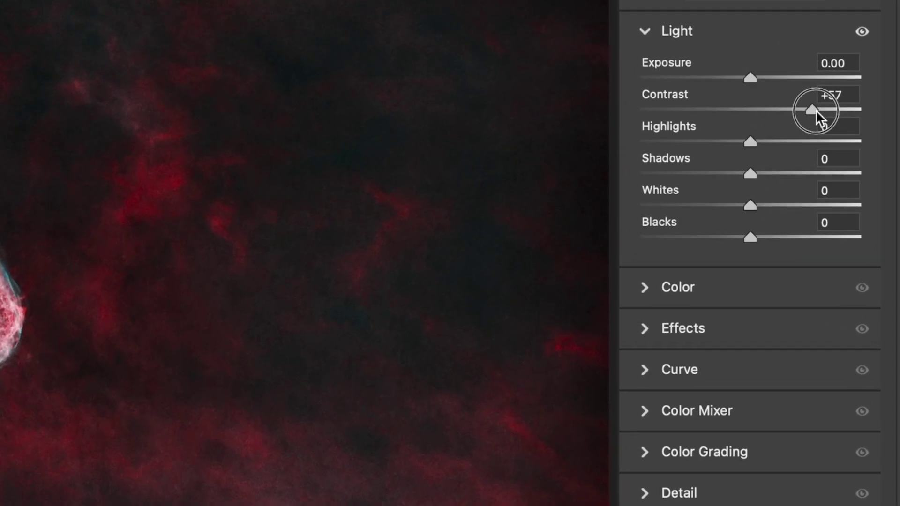
left_click_drag(816, 110, 758, 109)
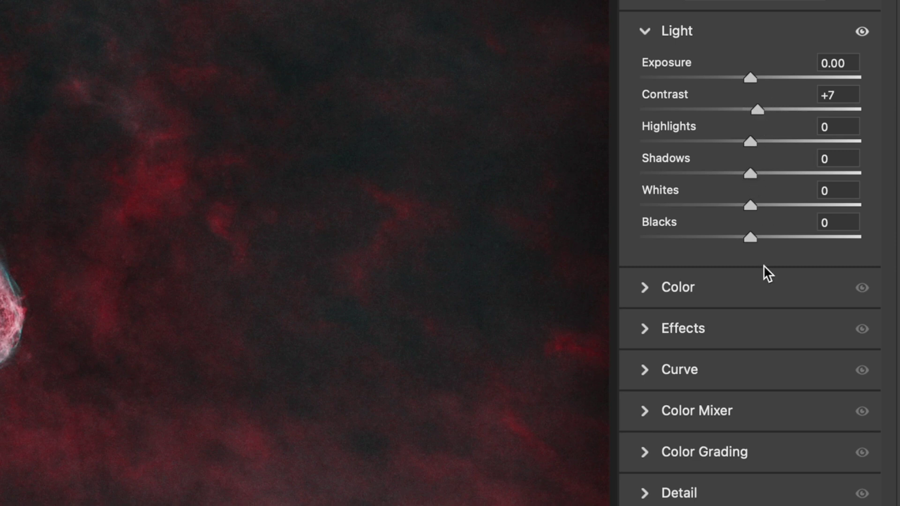
left_click_drag(754, 238, 741, 238)
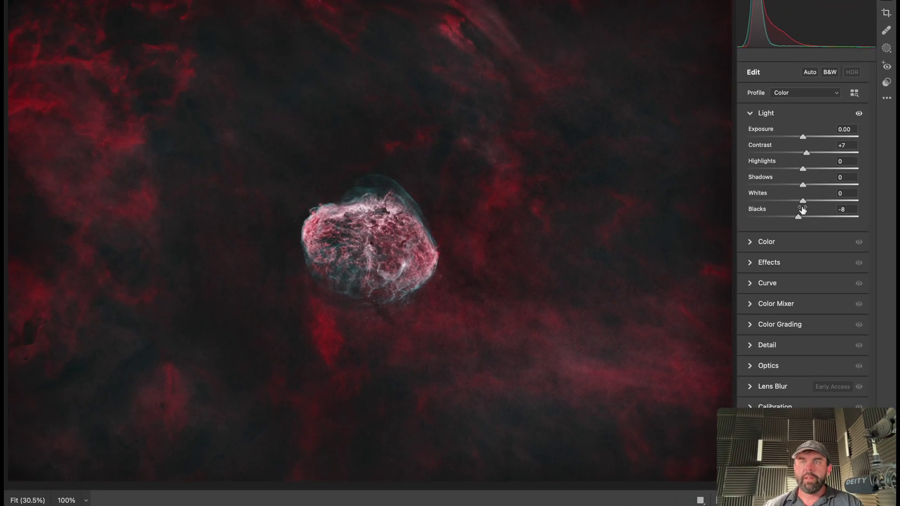
- Set the whites to +8 and the highlights to -4, comparing the Light adjustments on and off
left_click_drag(803, 202, 799, 173)
left_click_drag(860, 115, 859, 115)
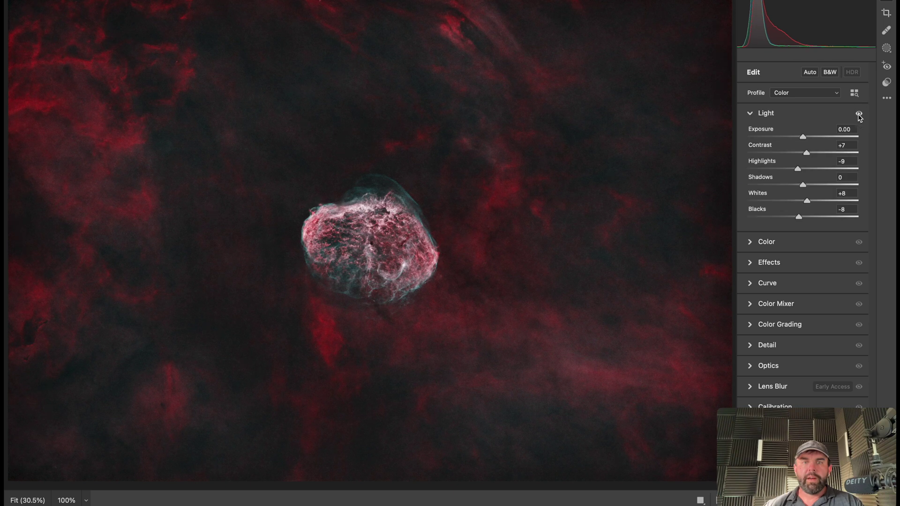
left_click_drag(763, 167, 800, 180)
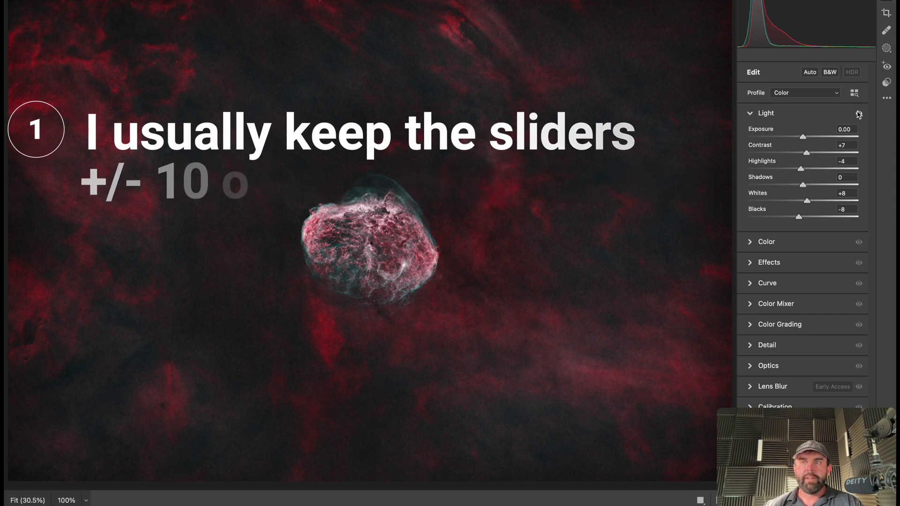
left_click(754, 114)
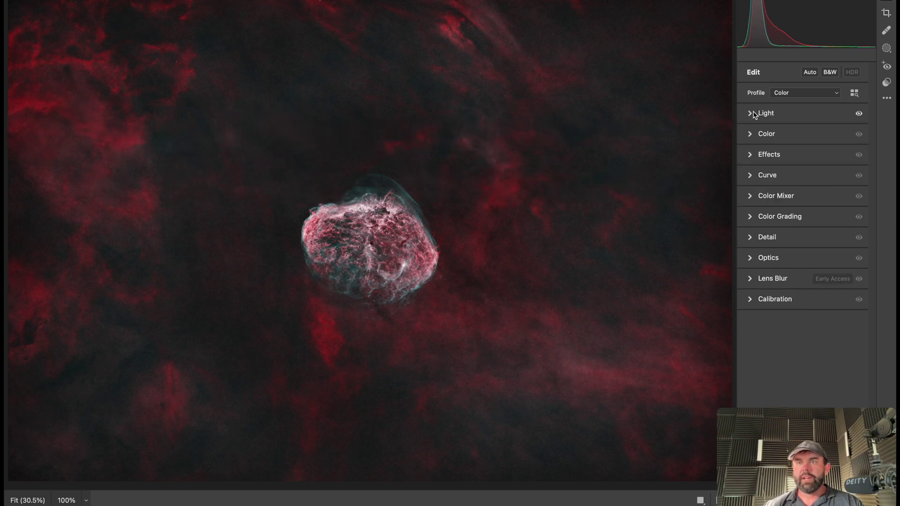
- Set the Color temperature to -1, tint to +2, vibrance to +5 and saturation to +2, comparing the Color adjustments on and off
left_click(756, 136)
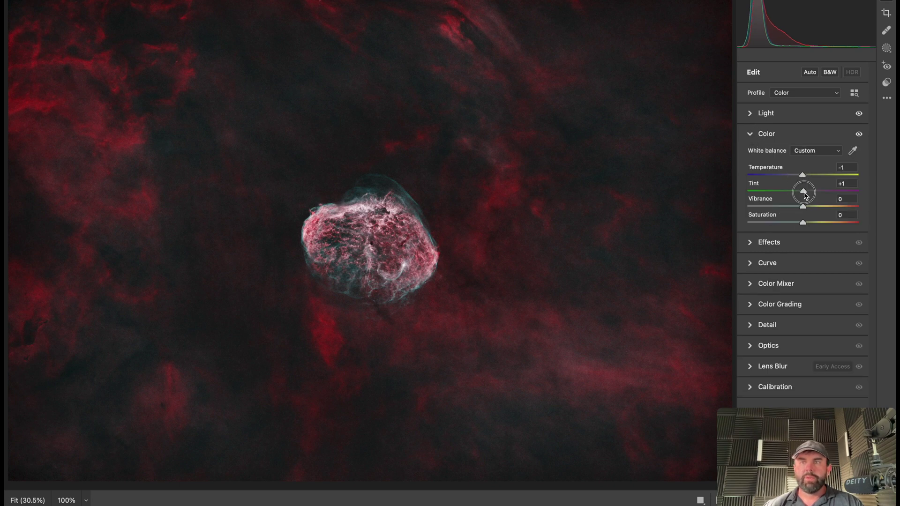
left_click(859, 135)
left_click(859, 134)
left_click(859, 134)
left_click(859, 134)
left_click_drag(804, 179, 805, 177)
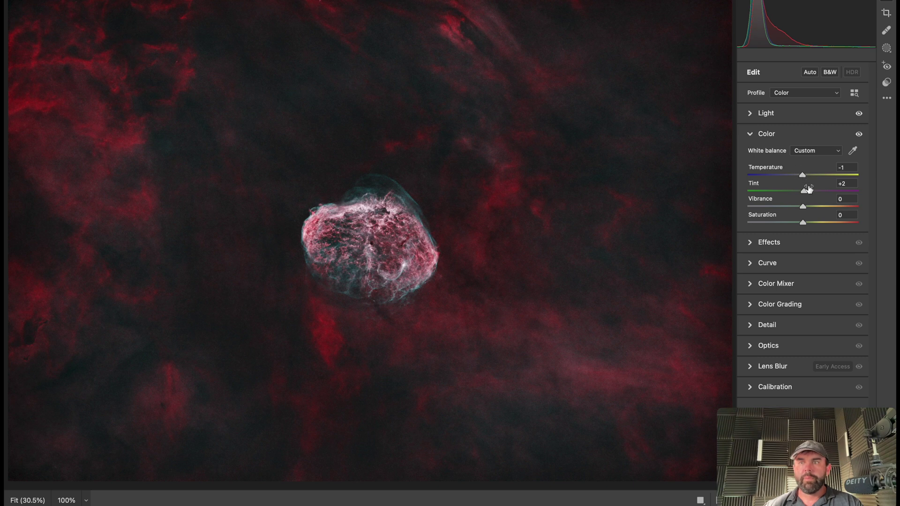
left_click_drag(803, 209, 804, 227)
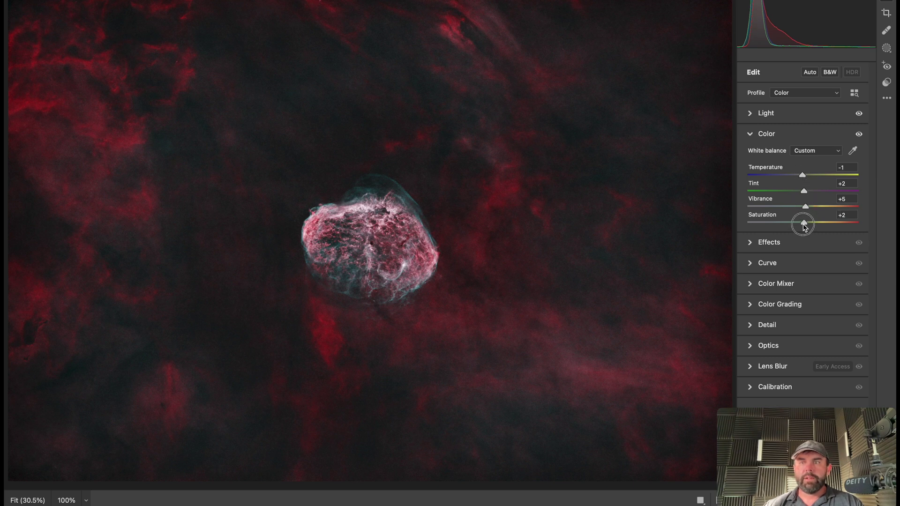
left_click(756, 135)
- Shape the main RGB curve with points at input 189, output 192 and input 48, output 46, comparing it on and off
left_click(756, 175)
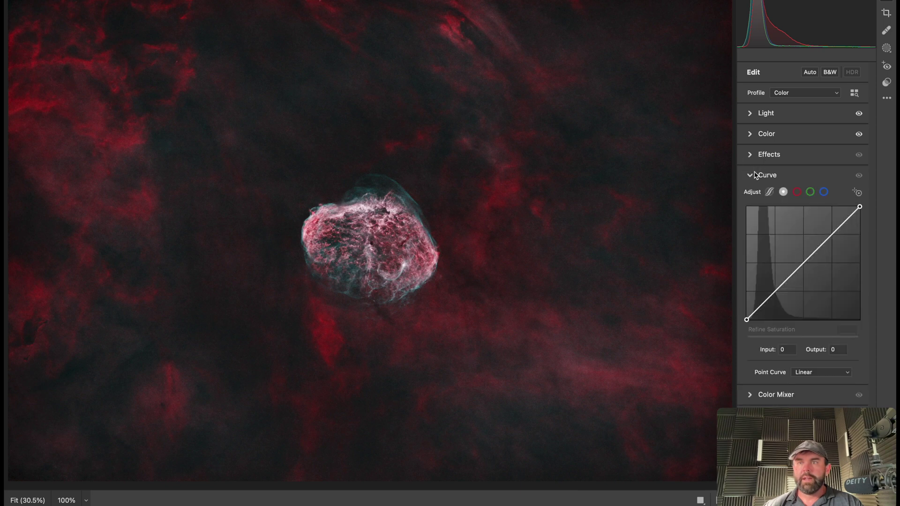
left_click(831, 236)
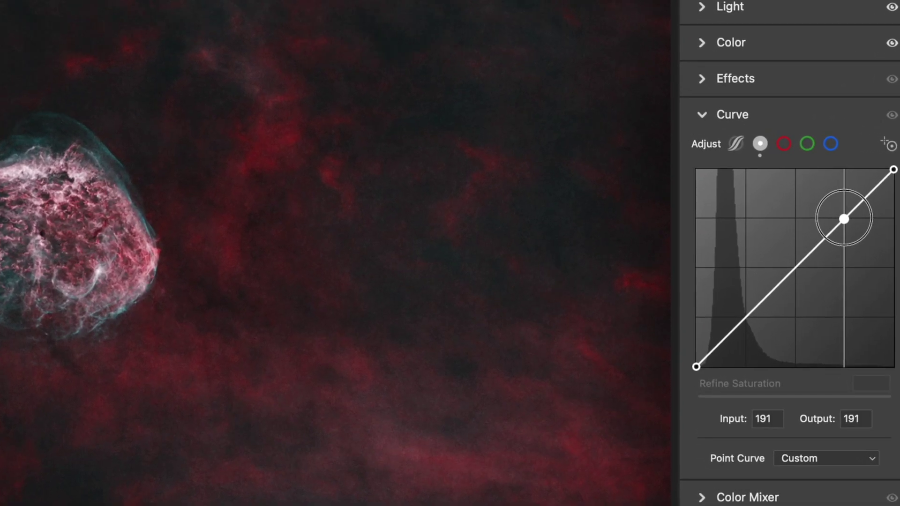
left_click_drag(844, 219, 843, 218)
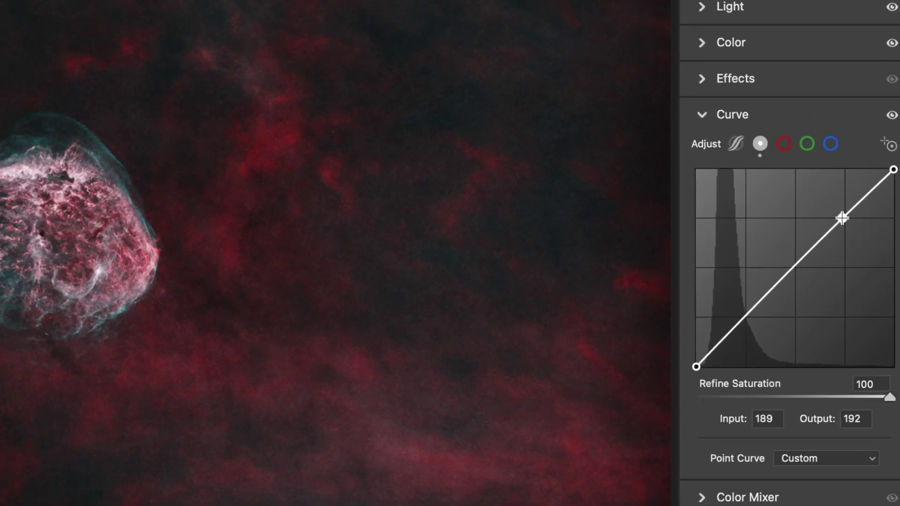
left_click_drag(730, 334, 730, 334)
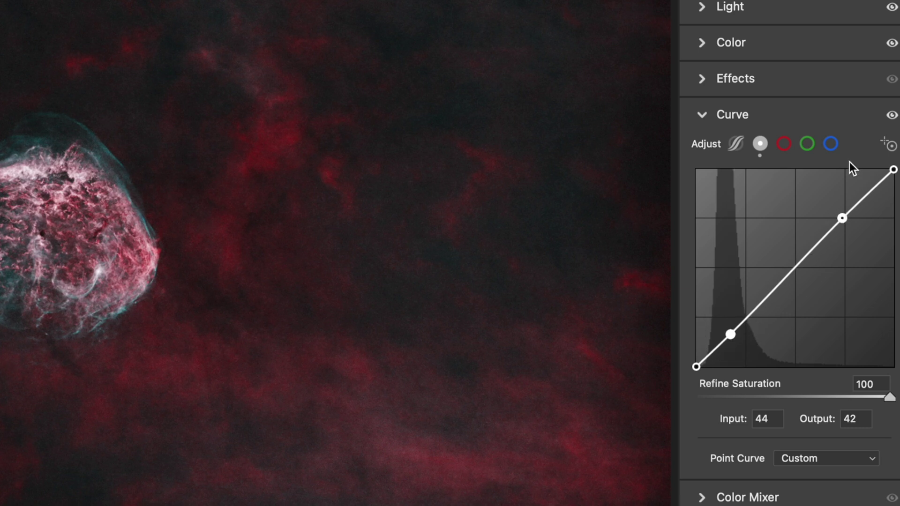
left_click_drag(733, 335, 734, 331)
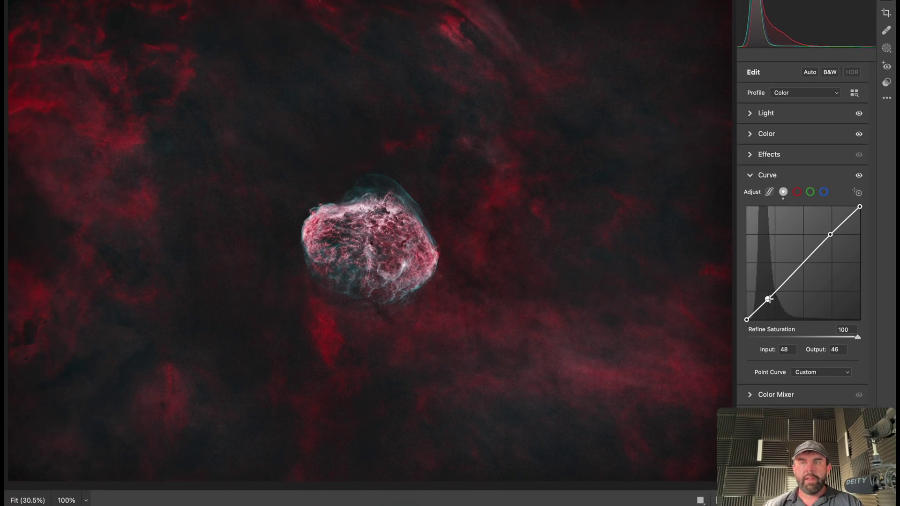
left_click(859, 175)
left_click(859, 175)
left_click(859, 175)
left_click(859, 175)
- Set the red curve's midpoint to input 128, output 130, and the blue curve's midpoint to input 130, output 134
left_click(797, 192)
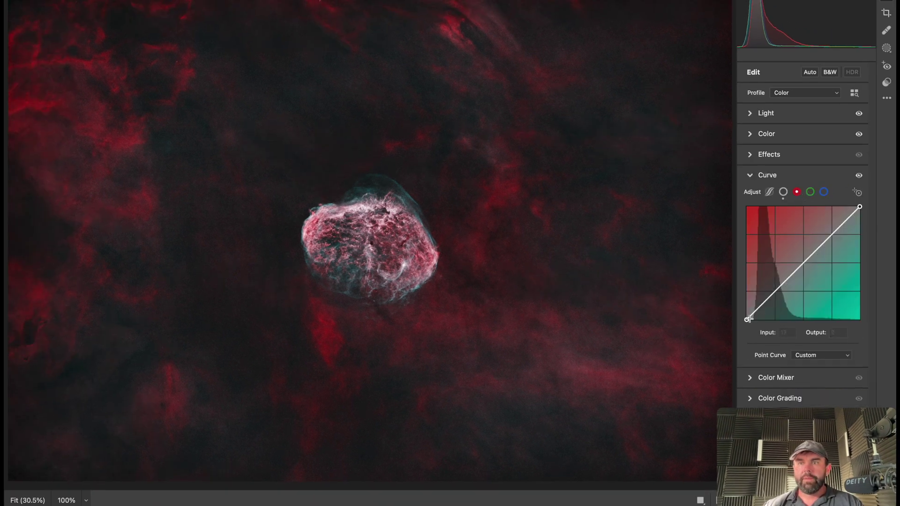
left_click(802, 263)
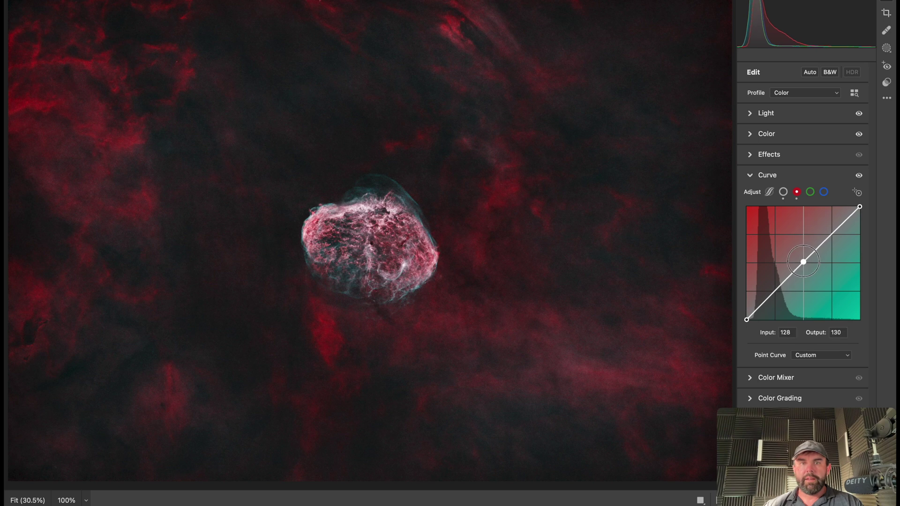
left_click(824, 192)
left_click_drag(806, 259, 772, 265)
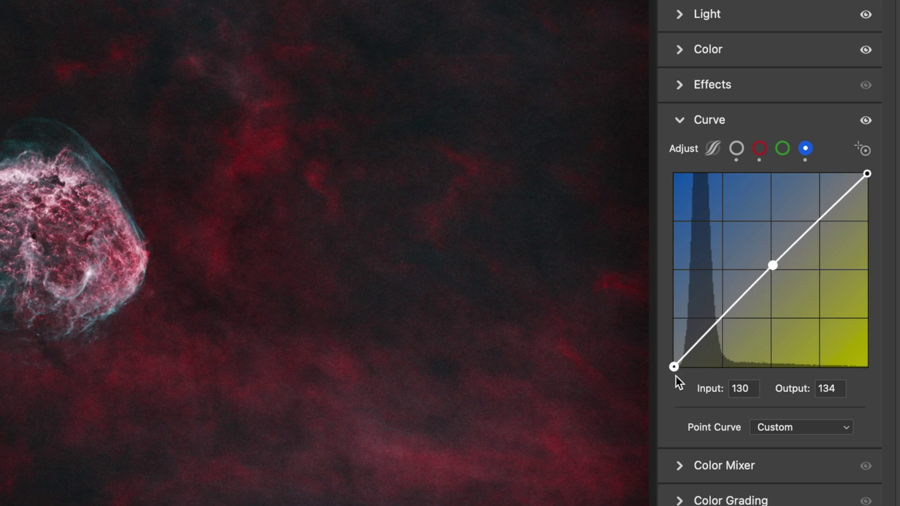
- Shift the blue curve's black point slightly inward along the input axis, and compare the image with and without the Curve adjustments
left_click_drag(673, 367, 676, 367)
left_click(866, 120)
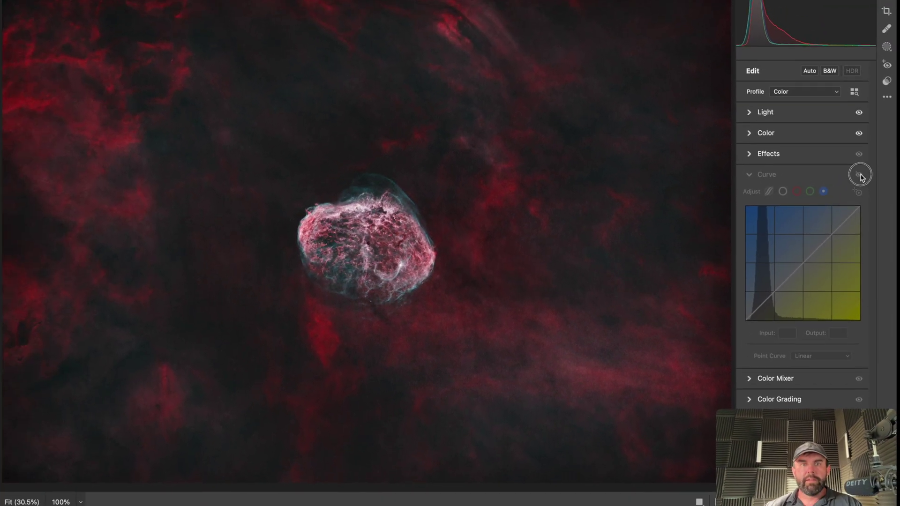
left_click(859, 175)
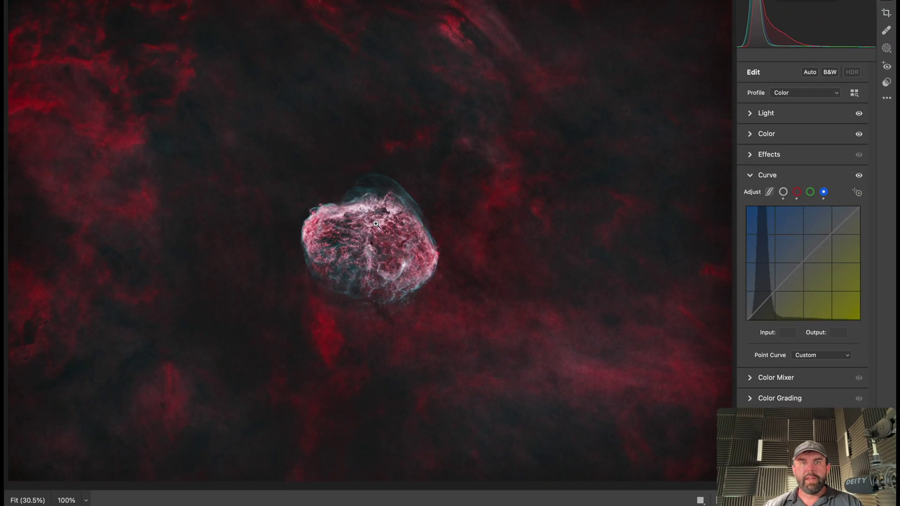
left_click(859, 176)
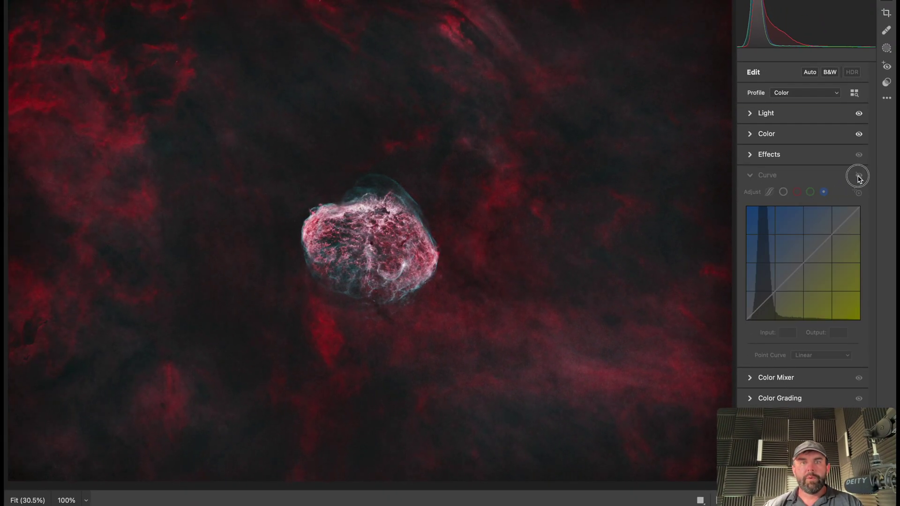
left_click(860, 178)
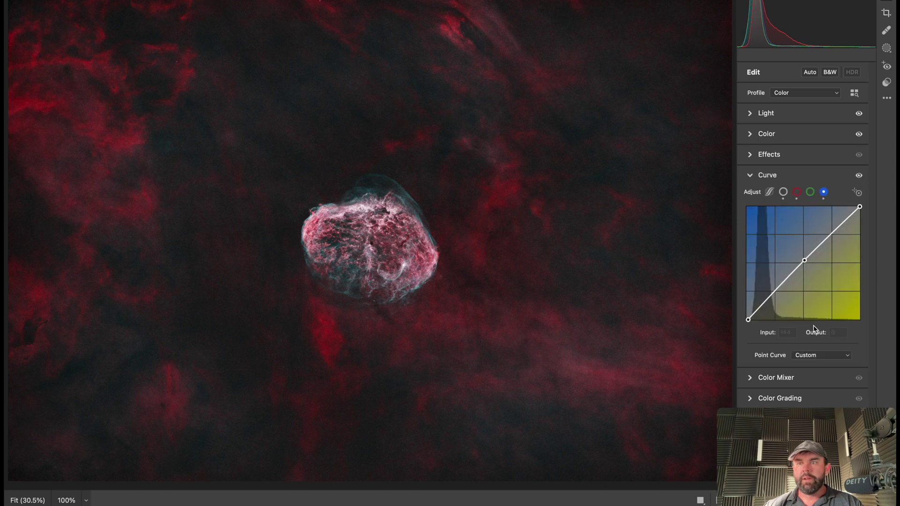
- Set the green curve's midpoint to input 131, output 128, comparing the Curve adjustments on and off
left_click(810, 192)
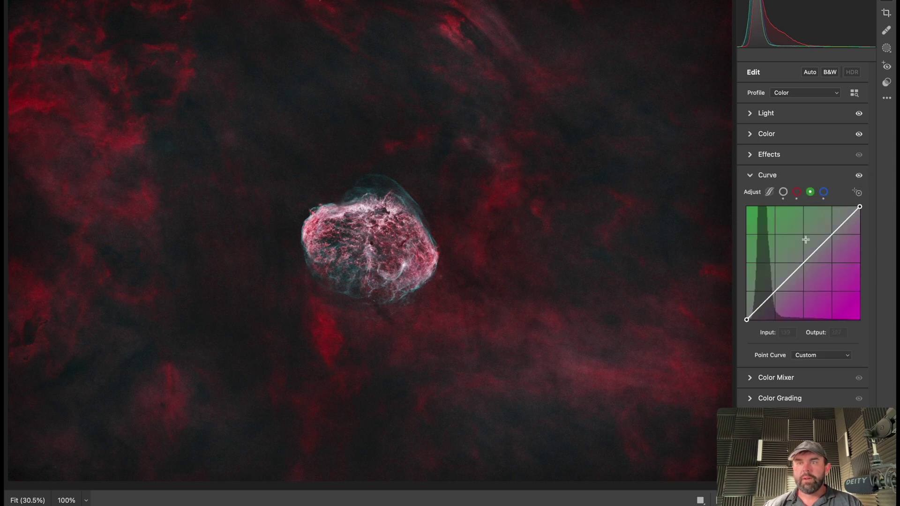
left_click(804, 264)
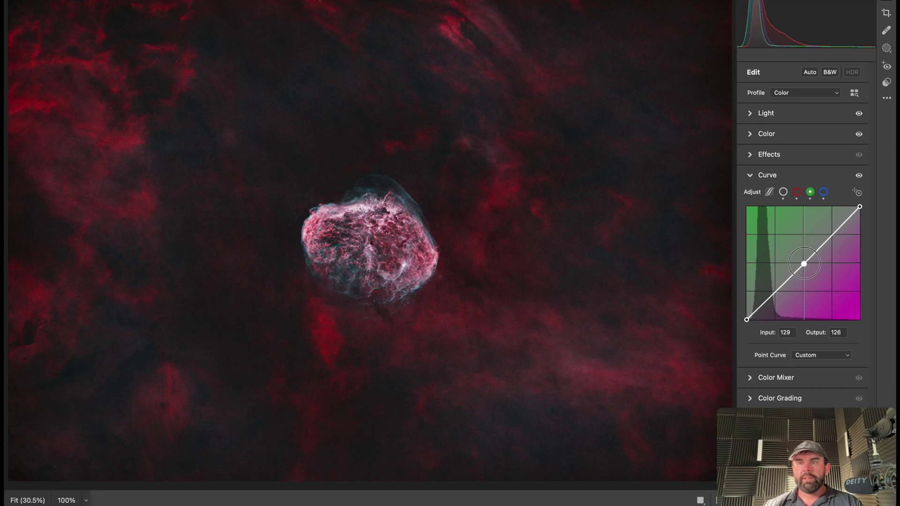
left_click_drag(804, 264, 804, 264)
left_click(859, 175)
left_click(858, 176)
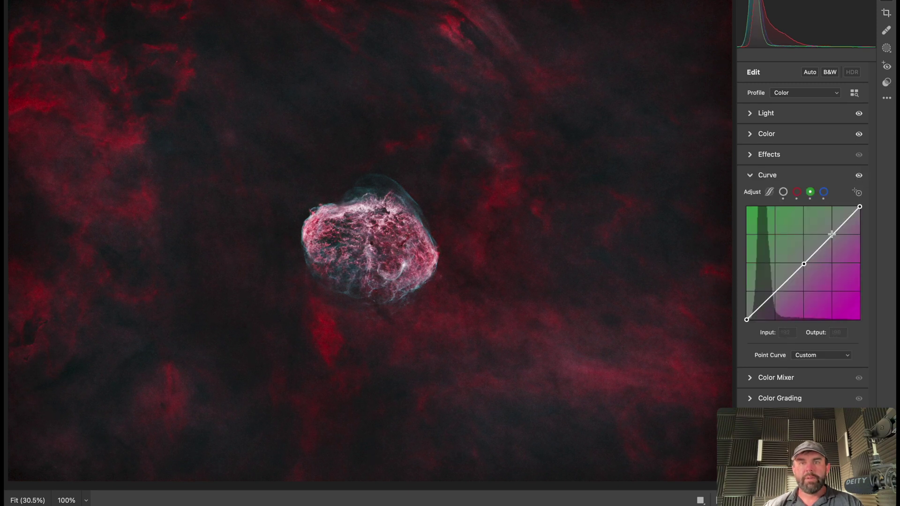
left_click_drag(804, 264, 805, 263)
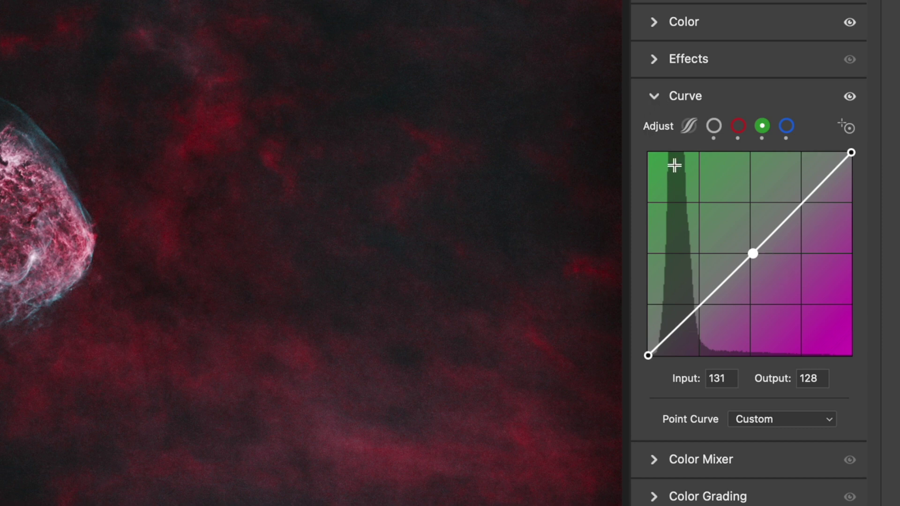
left_click(655, 98)
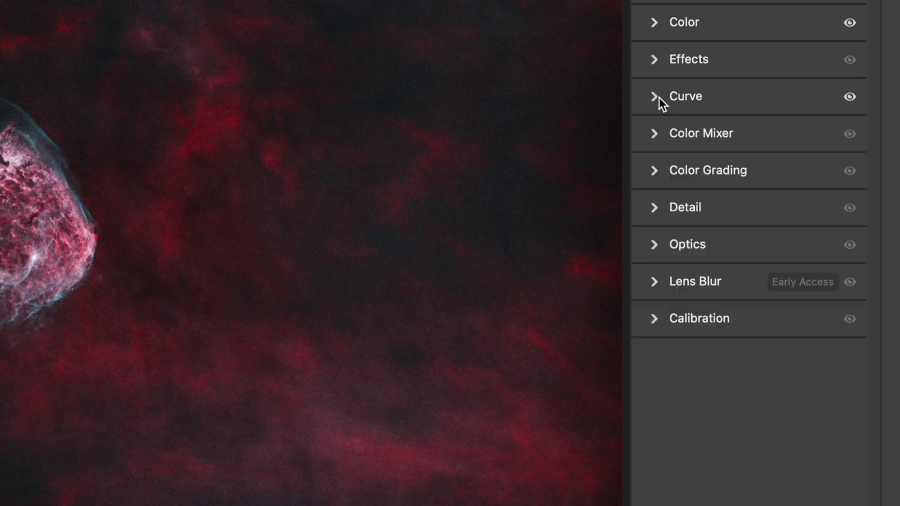
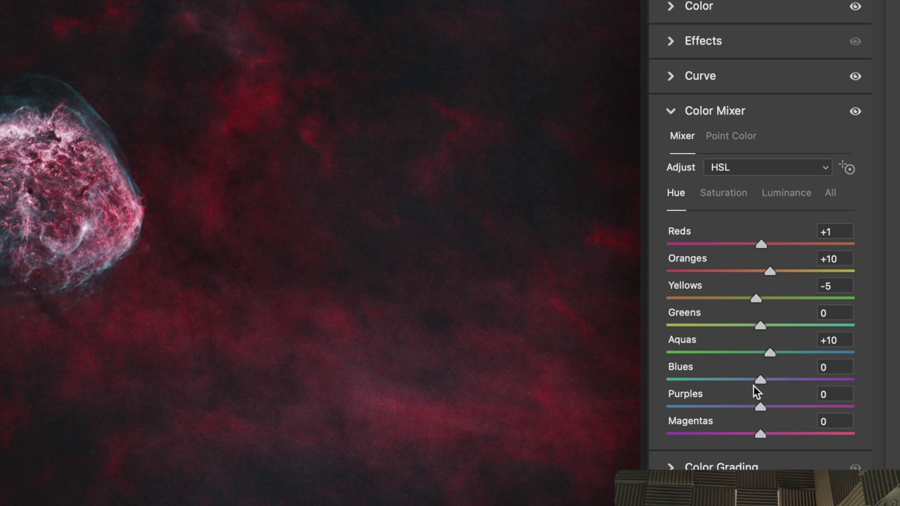
- Set Color Mixer hue to purples -15 and magentas -11, and saturation to aquas +10, blues +11, purples +9 and magentas +2
left_click_drag(764, 381, 747, 412)
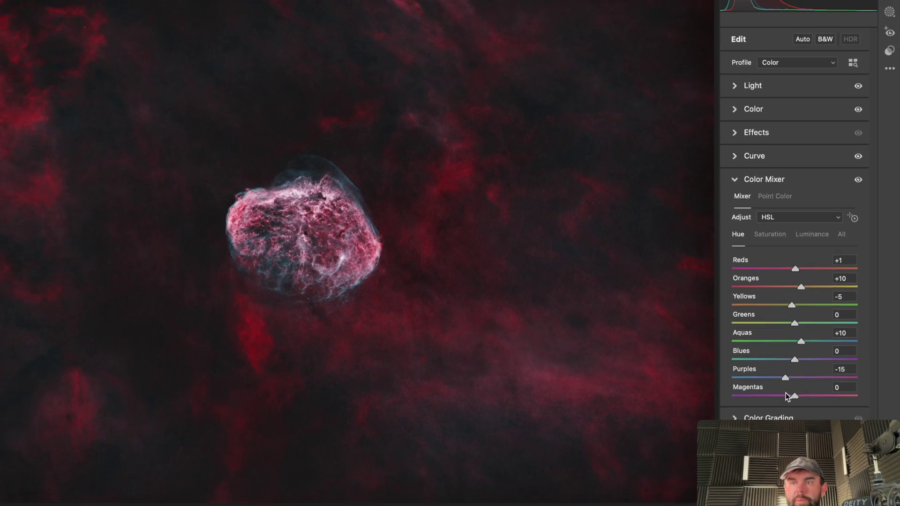
mouse_move(802, 391)
left_mouse_down()
mouse_move(648, 394)
mouse_move(887, 394)
mouse_move(705, 402)
mouse_move(797, 403)
left_mouse_up()
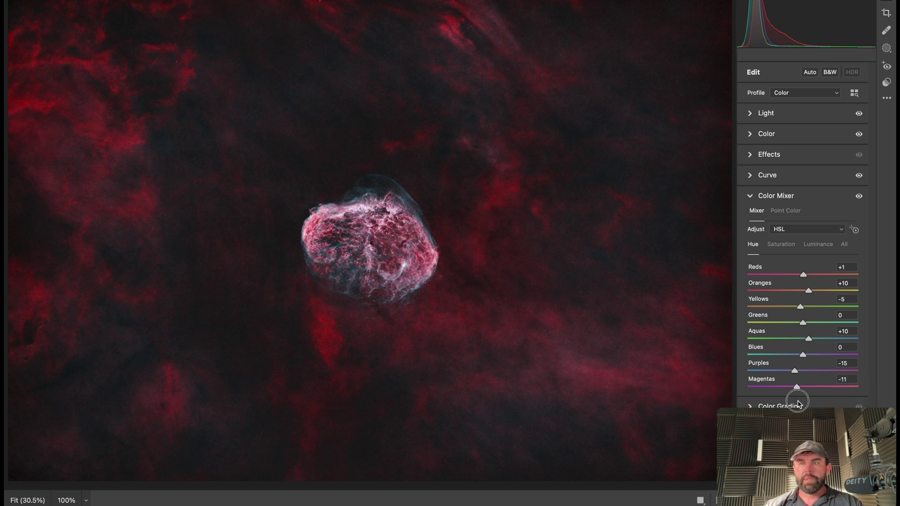
left_click(793, 250)
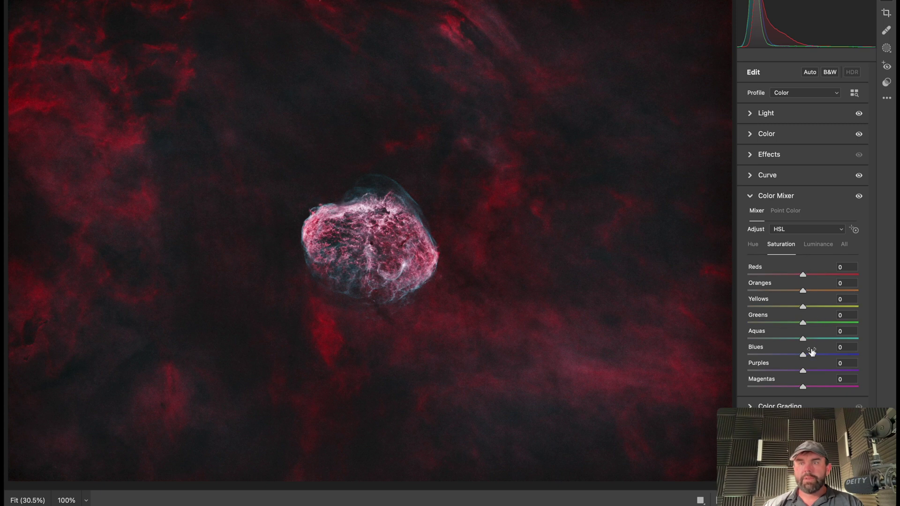
left_click_drag(806, 345, 809, 385)
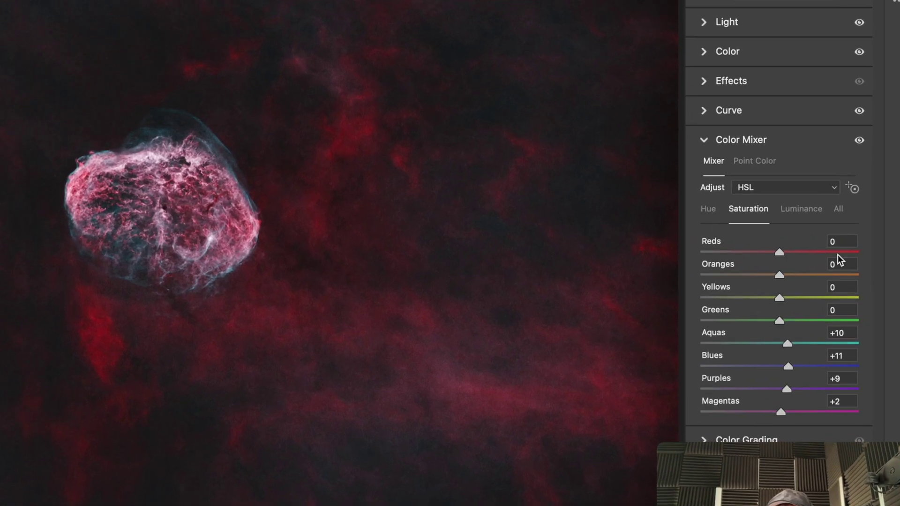
- Set the Color Mixer luminance of the reds to +15, comparing the Color Mixer adjustments on and off
left_click(818, 244)
left_click_drag(766, 239, 771, 240)
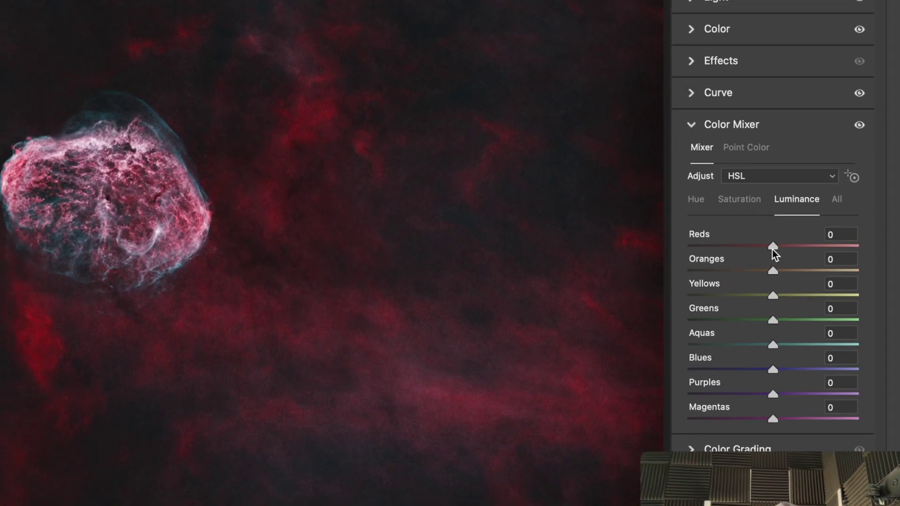
left_click_drag(805, 278, 813, 281)
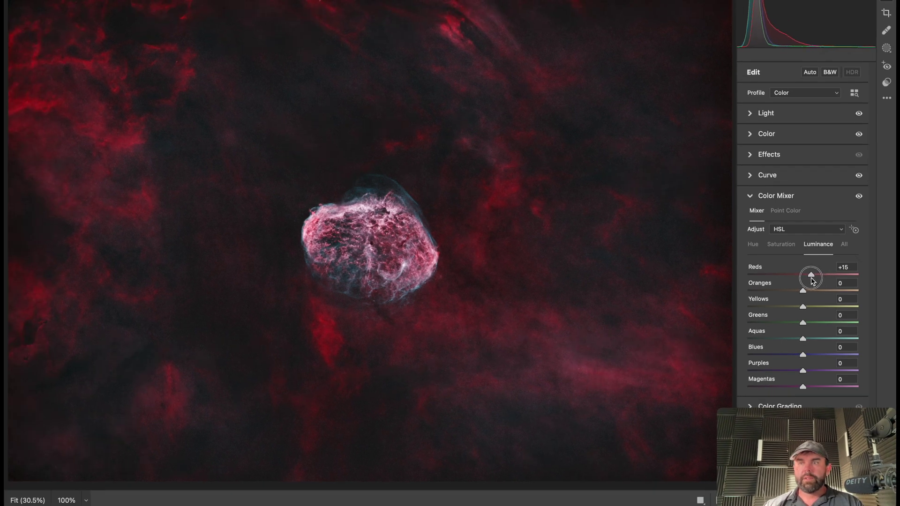
left_click(859, 196)
left_click(859, 196)
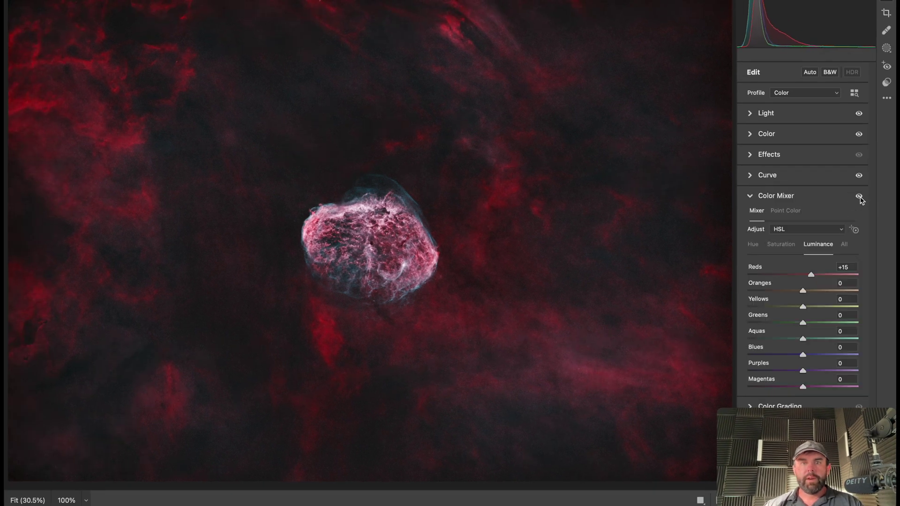
- Fine-tune the aquas, blues and purples in the Color Mixer, and apply the Camera Raw Filter to the layer
mouse_move(804, 356)
left_mouse_down()
mouse_move(825, 371)
mouse_move(796, 372)
mouse_move(831, 371)
mouse_move(754, 370)
mouse_move(868, 366)
mouse_move(805, 372)
left_mouse_up()
left_click_drag(805, 339, 803, 337)
left_click_drag(806, 371, 813, 366)
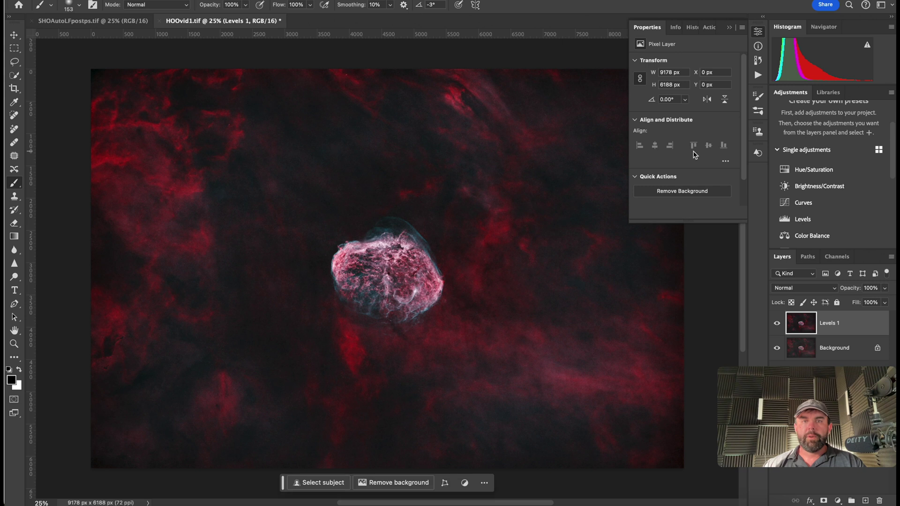
- Collapse the layer properties and compare the processed Levels 1 layer with the original Background image
left_click(729, 29)
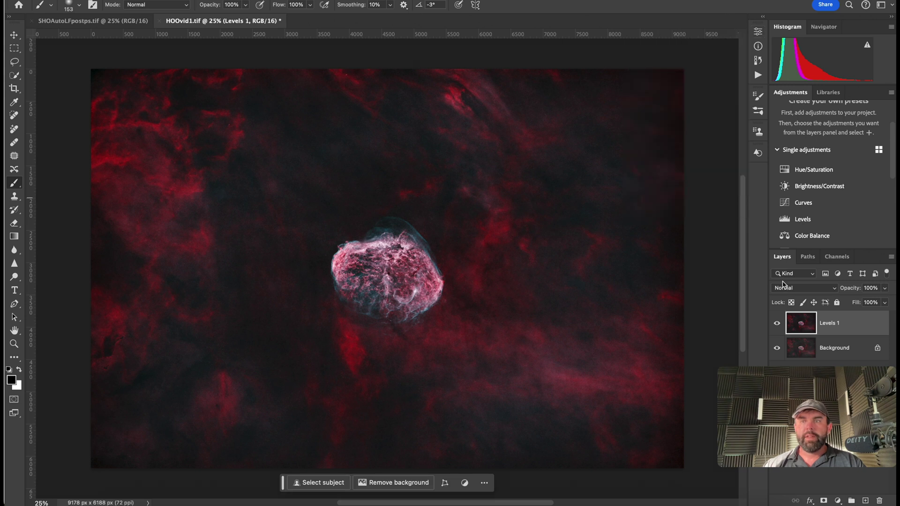
left_click(778, 321)
left_click(778, 324)
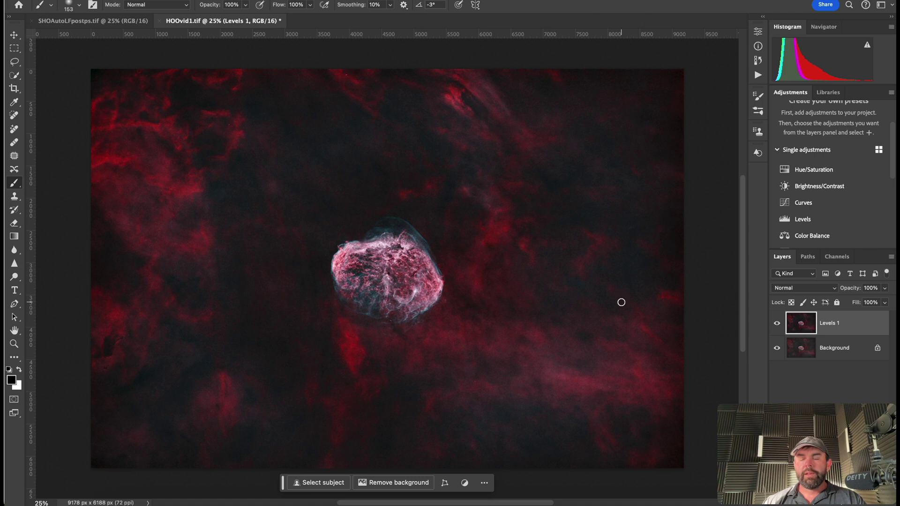
left_click(778, 323)
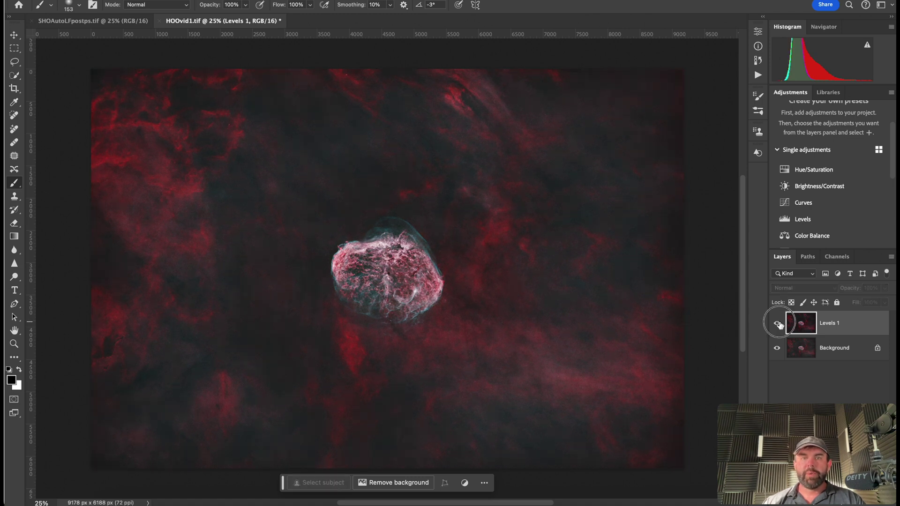
left_click(778, 324)
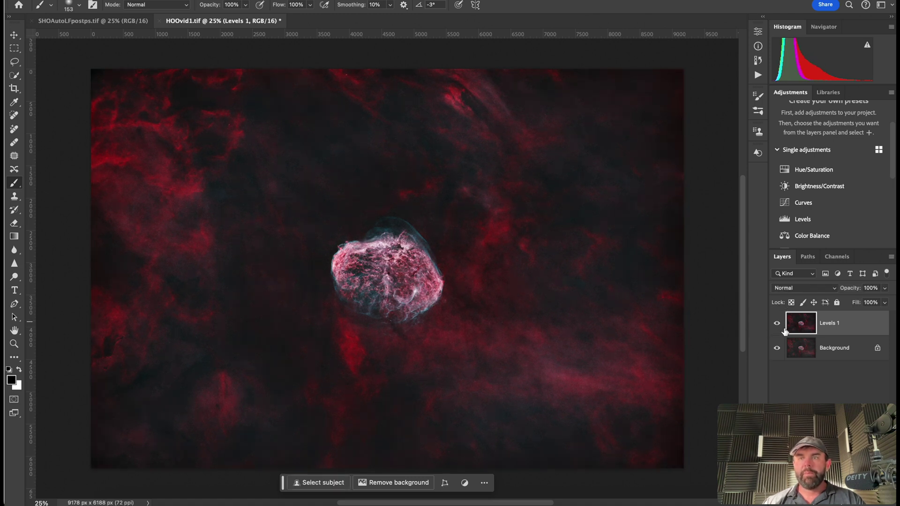
- Add a Color Balance adjustment layer with midtones at +1 cyan-red and -1 magenta-green, and shift yellow-blue slightly toward yellow
scroll(837, 197, "down", 3)
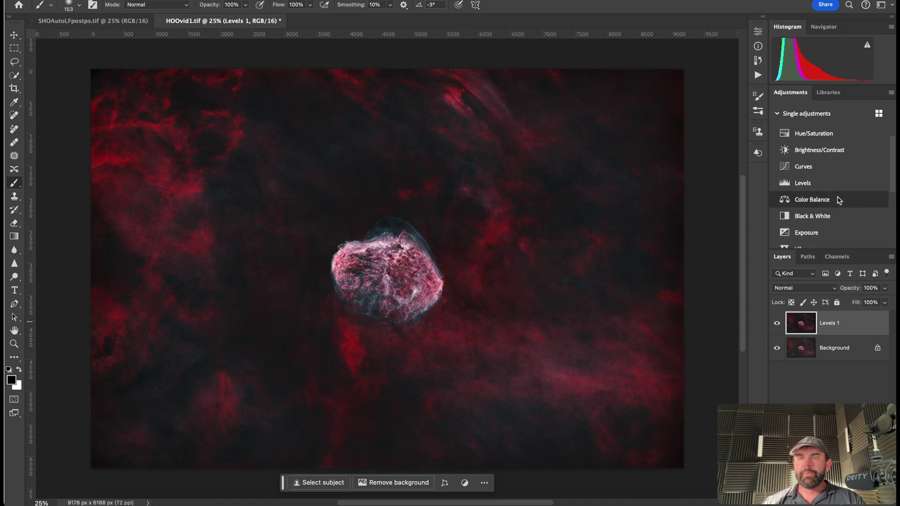
left_click(812, 181)
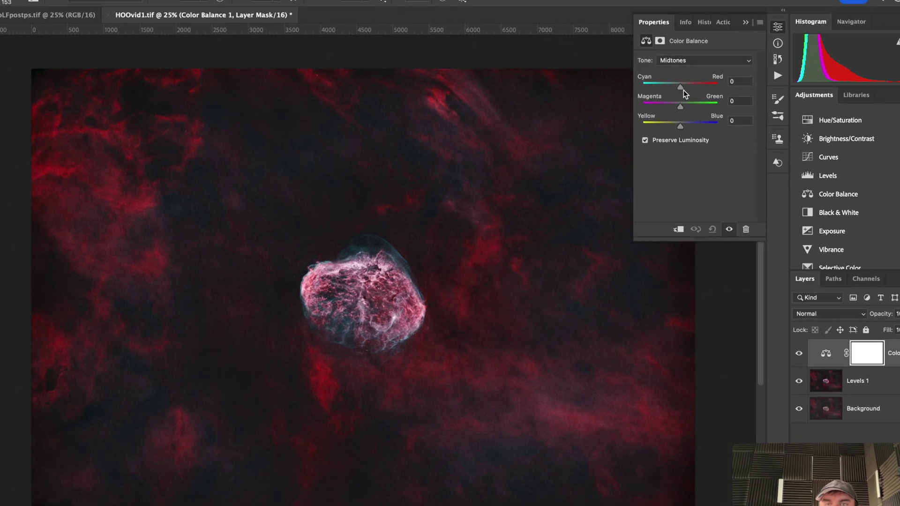
left_click(671, 86)
left_click_drag(713, 97, 749, 131)
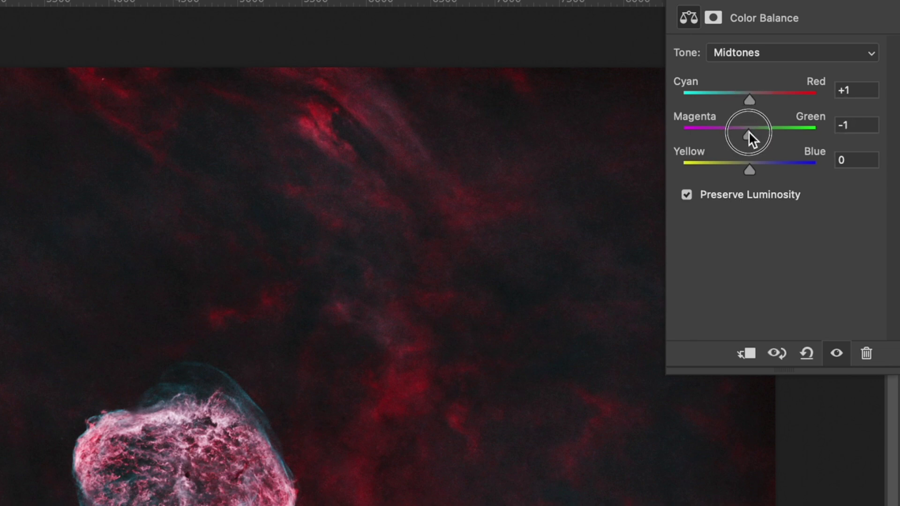
mouse_move(743, 165)
left_mouse_down()
mouse_move(755, 167)
mouse_move(746, 169)
left_mouse_up()
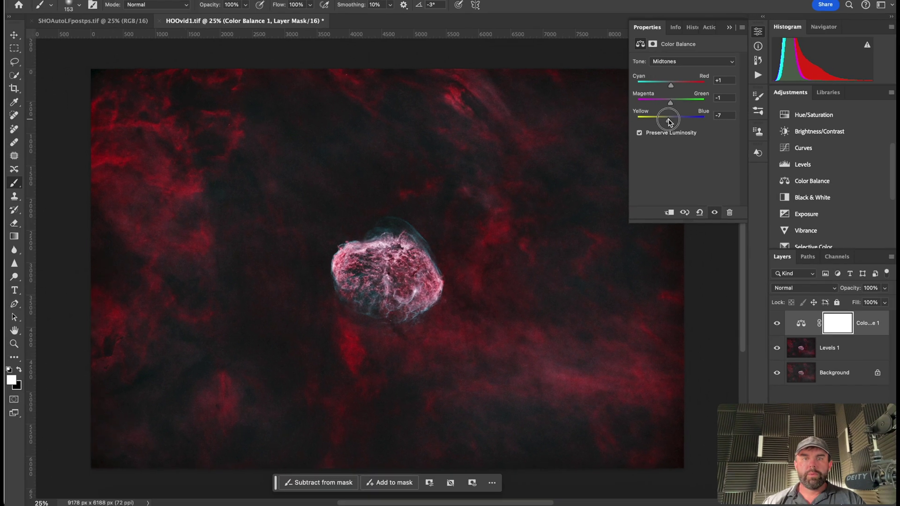
left_click_drag(670, 122, 669, 121)
left_click(729, 27)
- Add a Selective Color adjustment layer and, for the reds, set cyan to -10%, magenta to about -3% and lower yellow slightly
scroll(827, 150, "down", 5)
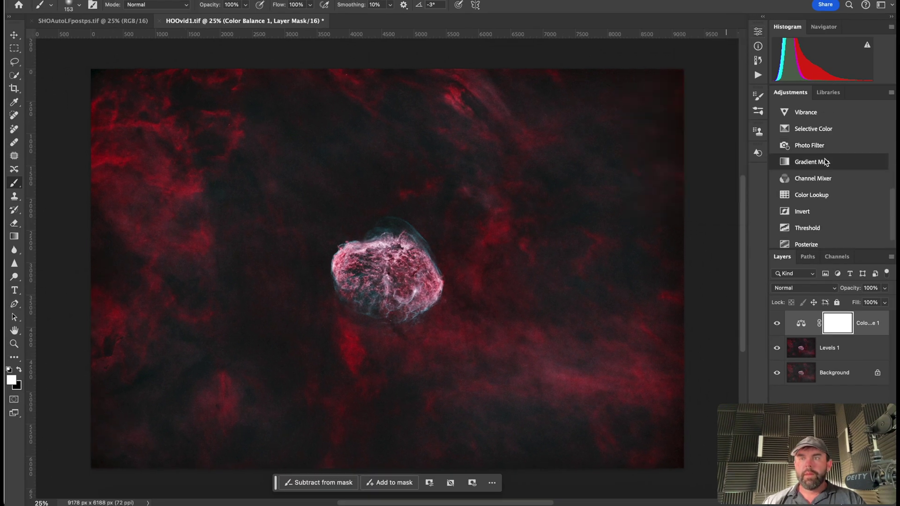
left_click(814, 127)
left_click(687, 74)
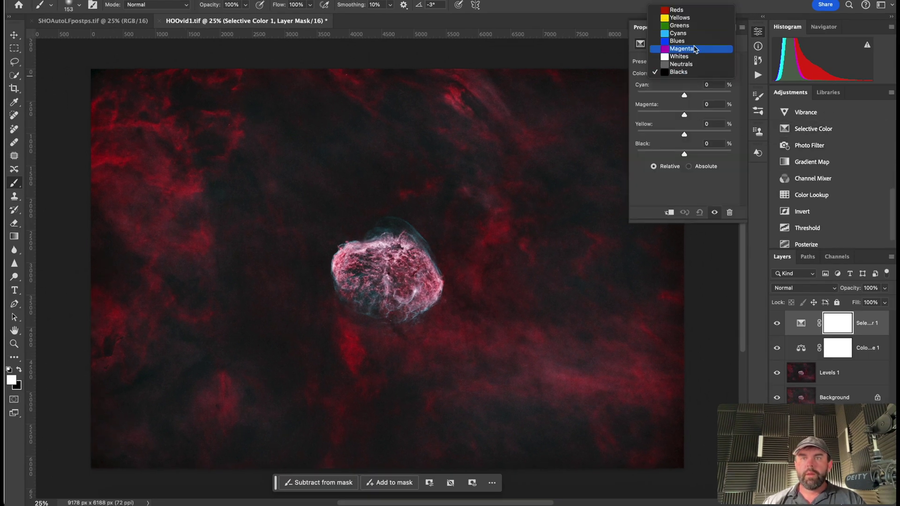
left_click(694, 9)
left_click_drag(685, 95, 683, 114)
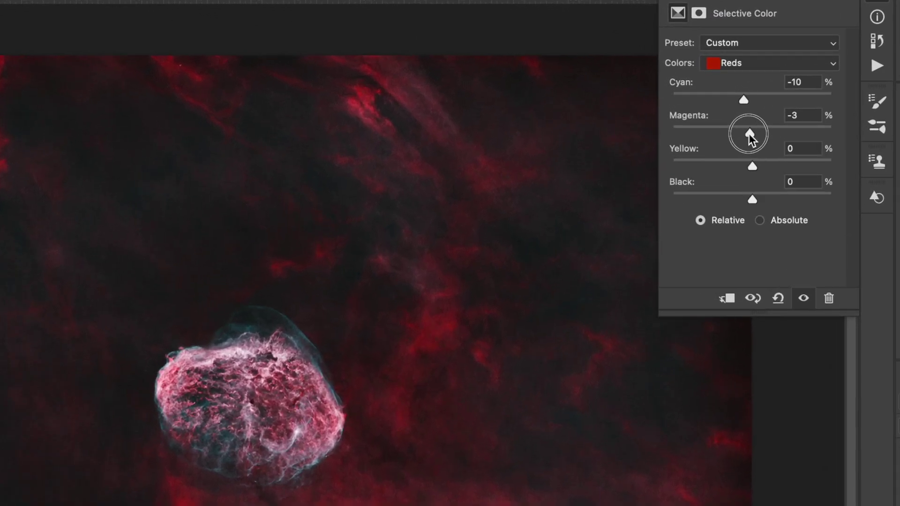
left_click_drag(749, 133, 778, 142)
mouse_move(781, 180)
left_mouse_down()
mouse_move(789, 186)
mouse_move(780, 184)
left_mouse_up()
- In the Selective Color layer, raise cyan and magenta and slightly lower yellow in the cyans
left_click(801, 58)
left_click(769, 76)
left_click(797, 59)
left_click(781, 86)
left_click_drag(782, 101, 813, 104)
mouse_move(782, 141)
left_mouse_down()
mouse_move(808, 147)
mouse_move(791, 141)
left_mouse_up()
left_click_drag(782, 180, 773, 186)
- In the Selective Color layer, raise cyan, fine-tune magenta and lower yellow in the blues
left_click(802, 59)
left_click(778, 75)
left_click_drag(783, 104, 795, 105)
mouse_move(793, 142)
left_mouse_down()
mouse_move(808, 149)
mouse_move(793, 148)
left_mouse_up()
left_click_drag(782, 180, 765, 182)
- Adjust the cyan, magenta and yellow amounts of the magentas in the Selective Color layer
left_click(797, 59)
left_click(789, 72)
left_click_drag(782, 102, 684, 103)
left_click_drag(751, 121, 764, 138)
left_click_drag(782, 141, 796, 143)
left_click_drag(782, 180, 794, 201)
- Make slight cyan, magenta and yellow changes to the neutrals in the Selective Color layer
left_click(797, 58)
left_click(773, 86)
left_click_drag(783, 104, 780, 108)
left_click_drag(782, 140, 783, 145)
mouse_move(782, 180)
left_mouse_down()
mouse_move(774, 181)
mouse_move(790, 184)
left_mouse_up()
- Set cyan, magenta and yellow of the blacks to +1% in the Selective Color layer and collapse its properties
left_click(779, 58)
left_click(775, 77)
left_click_drag(779, 102, 781, 141)
left_click_drag(782, 181, 783, 183)
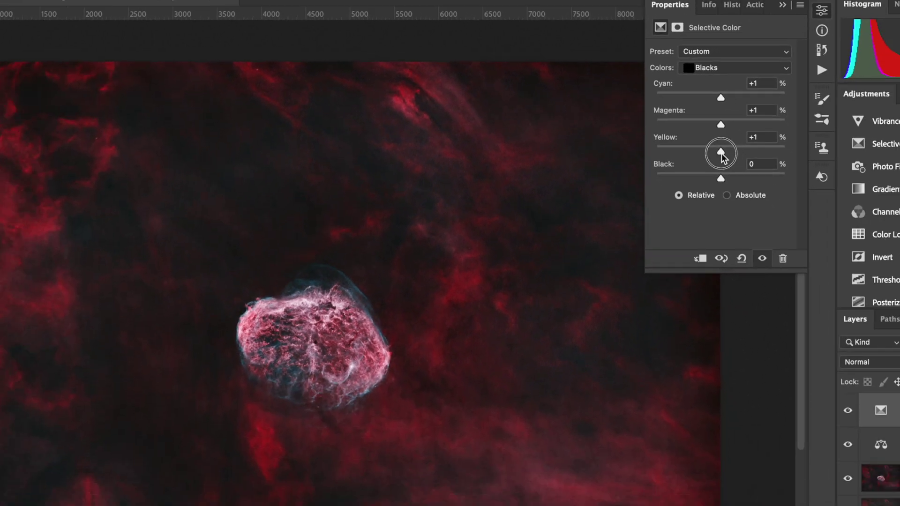
left_click(783, 5)
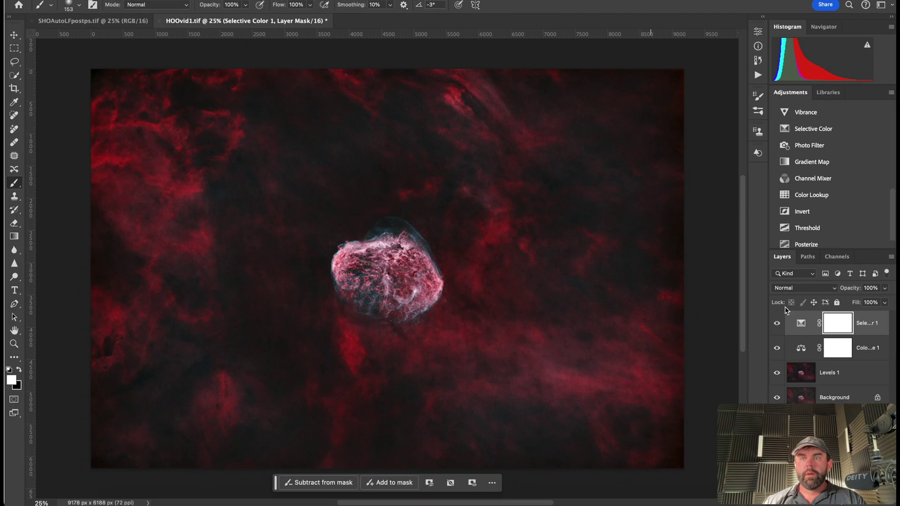
- Compare the image with the Selective Color layer switched on and off
left_click(777, 323)
left_click(777, 323)
left_click(777, 323)
left_click(777, 324)
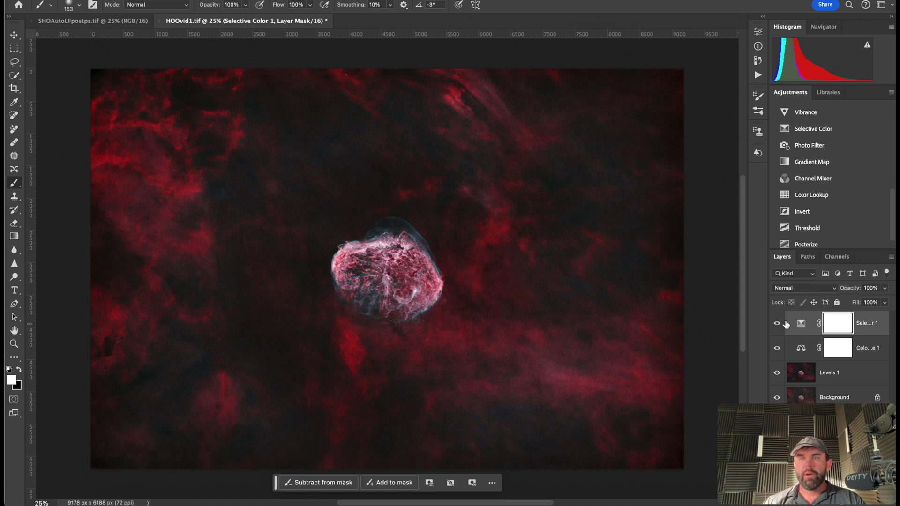
scroll(858, 200, "down", 1)
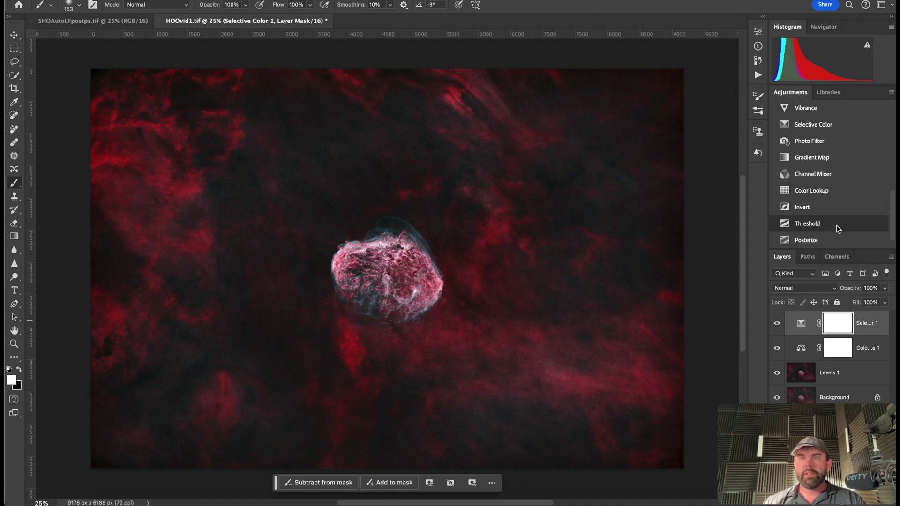
left_click(778, 327)
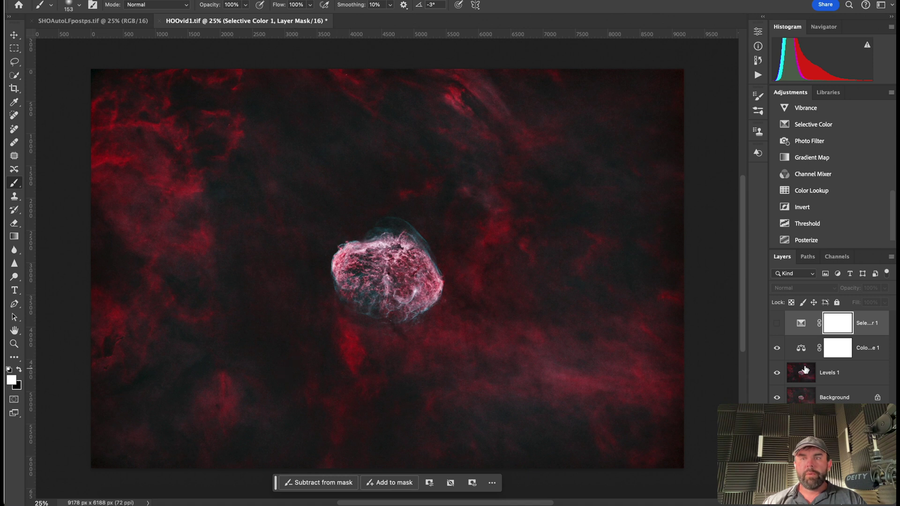
left_click(780, 325)
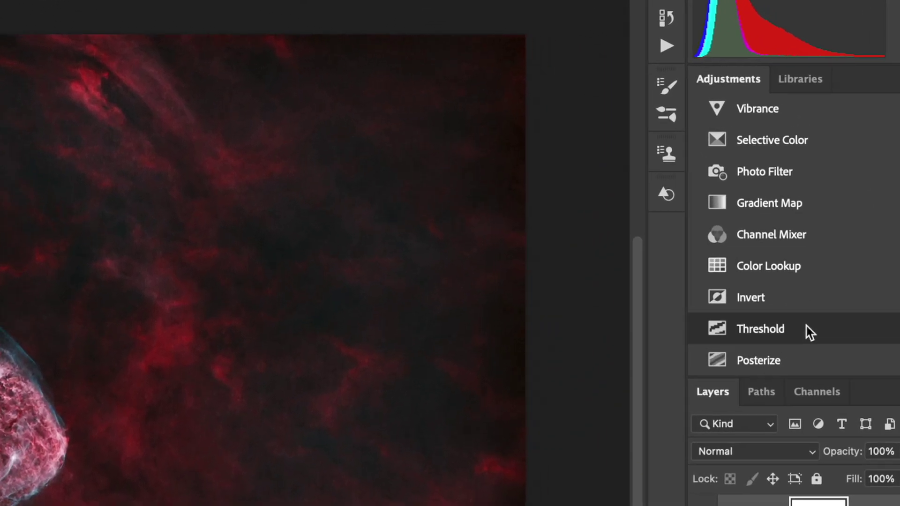
- Add a Color Lookup adjustment layer using the 3Strip.look LUT and reduce its opacity to 15%
left_click(789, 278)
left_click(548, 22)
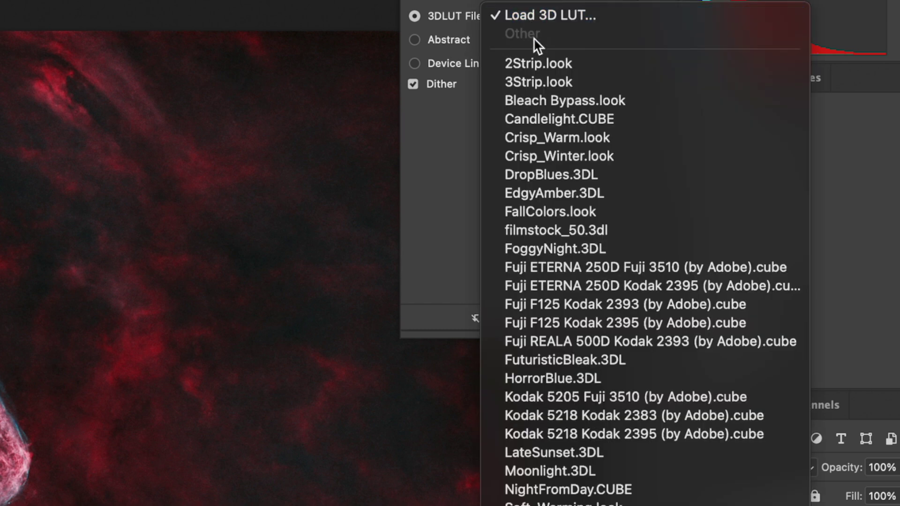
left_click(555, 83)
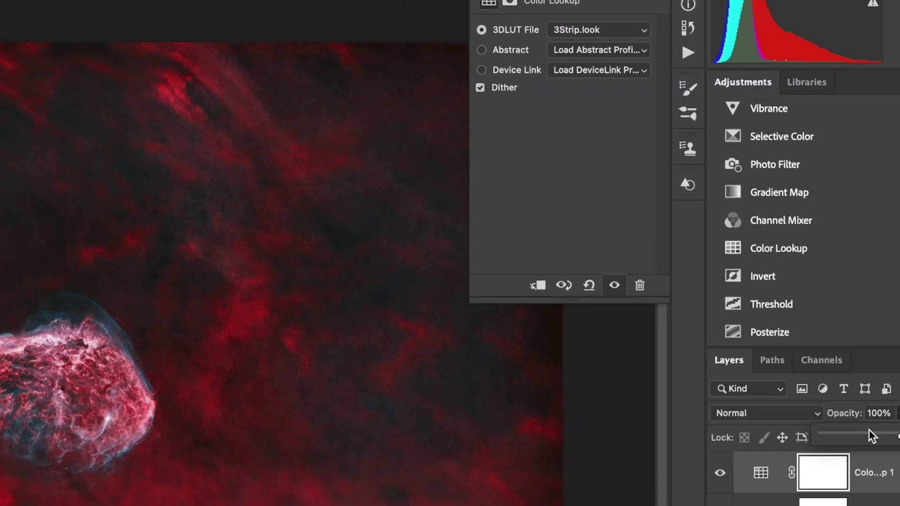
left_click_drag(869, 430, 833, 435)
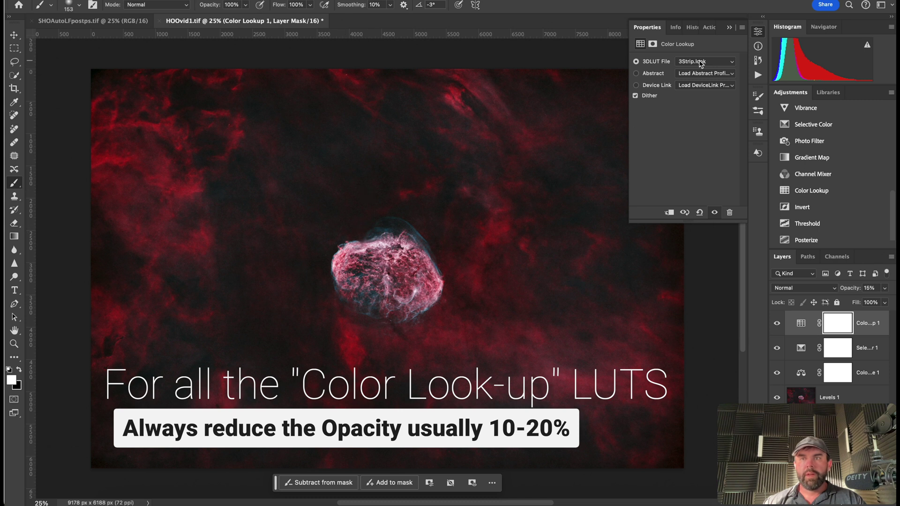
- Add a second Color Lookup adjustment layer at 16% opacity using the filmstock_50.3dl LUT
left_click(818, 194)
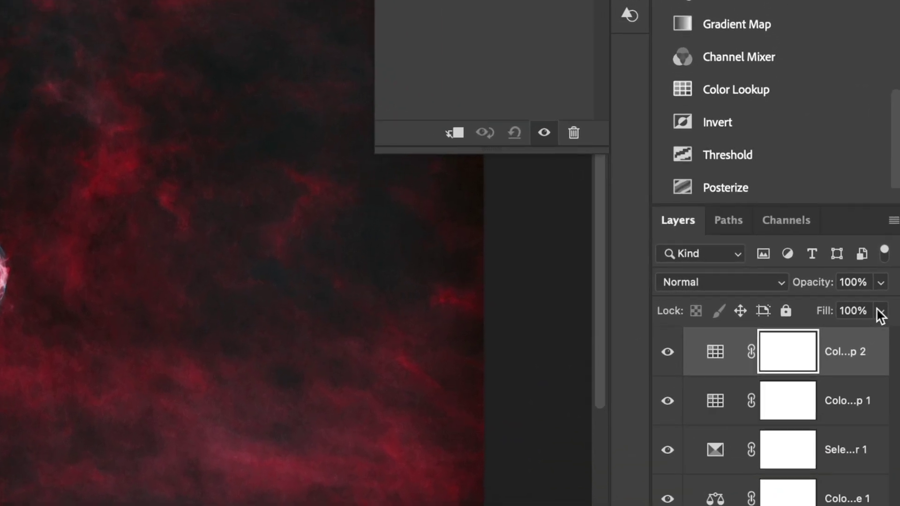
left_click(881, 282)
left_click_drag(840, 305, 803, 306)
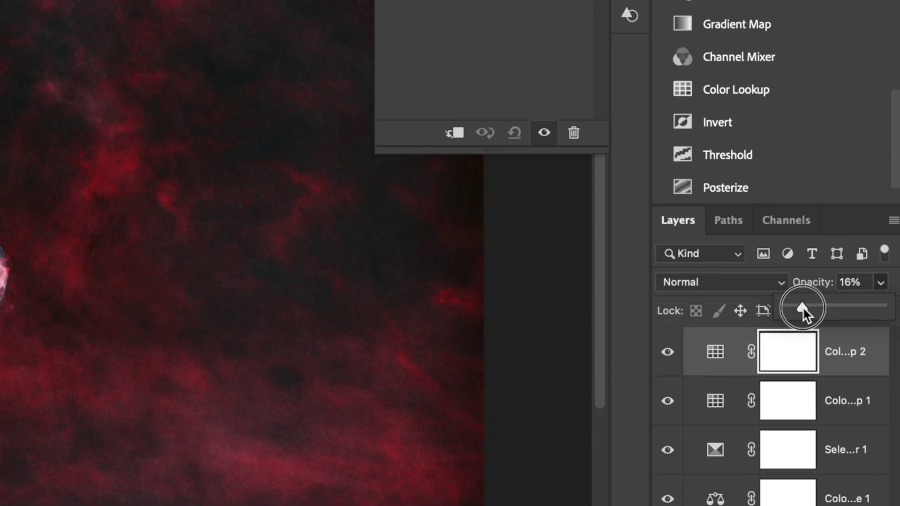
left_click(705, 39)
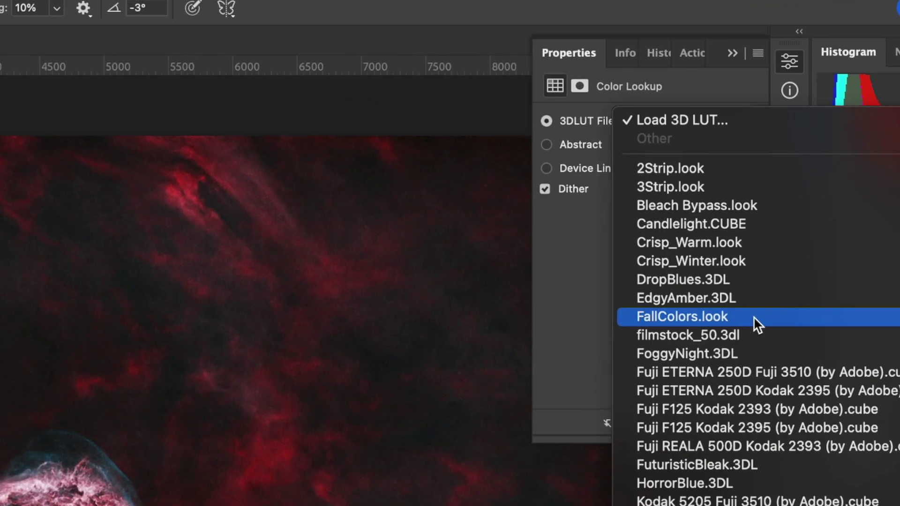
left_click(751, 286)
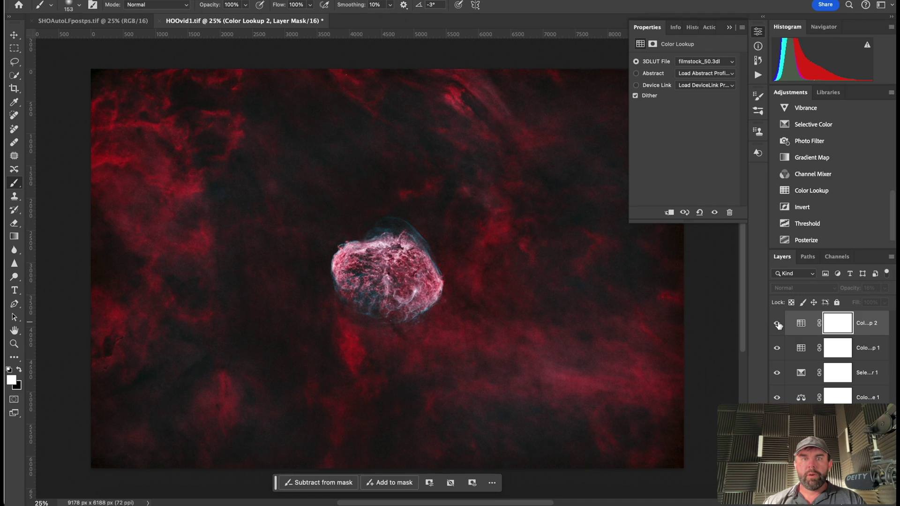
- Compare the second Color Lookup layer on and off, and reduce its opacity to 12%
left_click(777, 324)
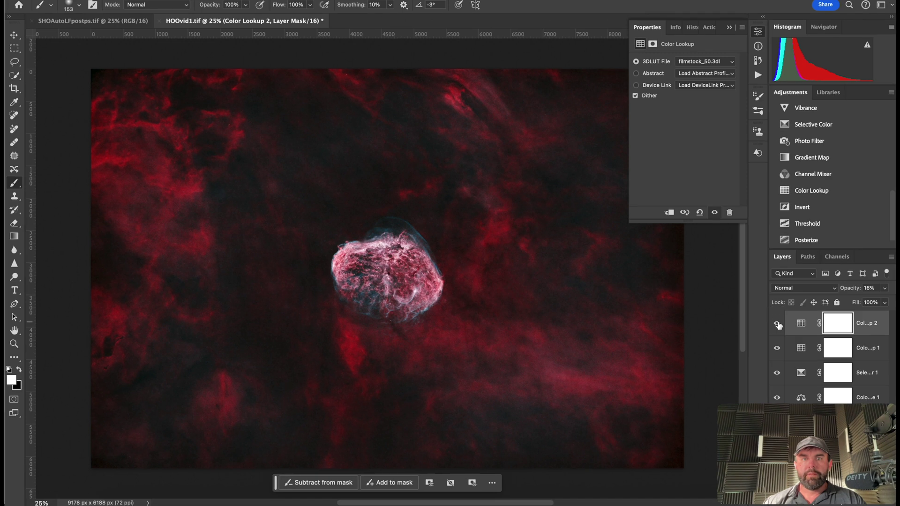
left_click(778, 324)
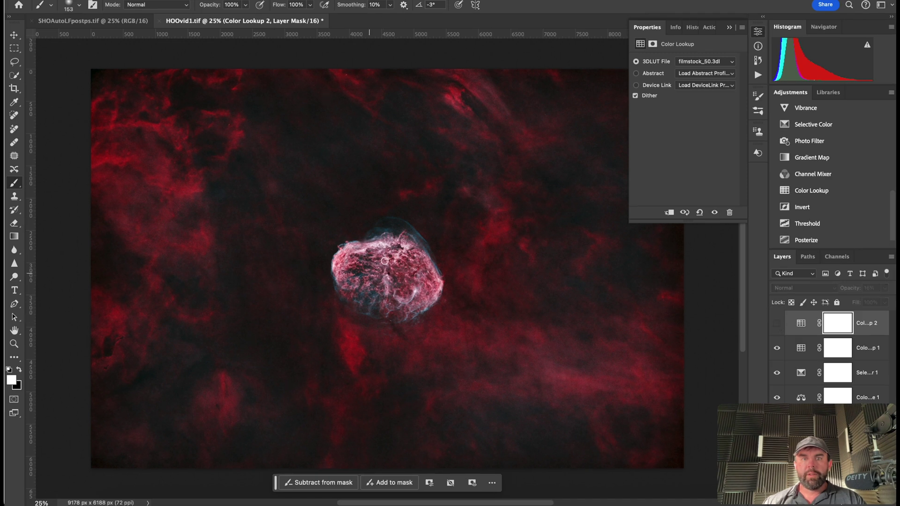
left_click(778, 324)
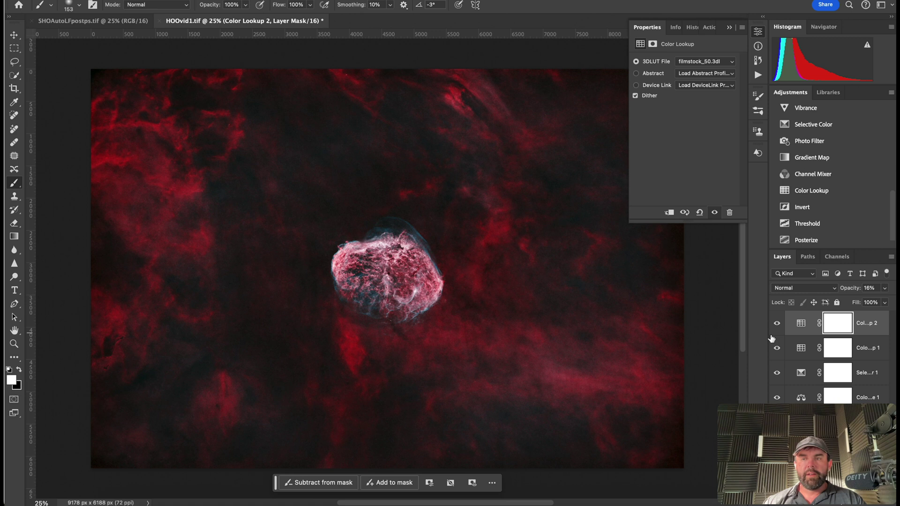
left_click(885, 288)
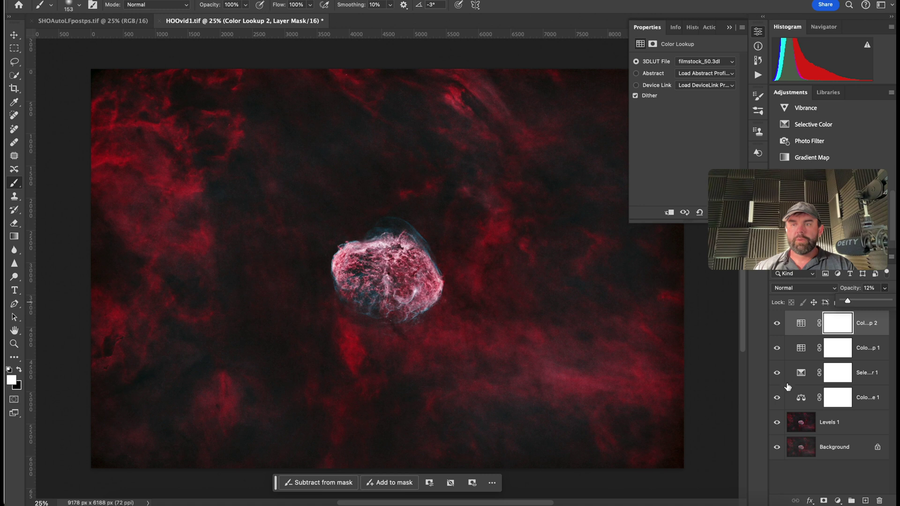
- Compare the image with all four adjustment layers above Levels 1 hidden and shown
left_click_drag(777, 323, 777, 399)
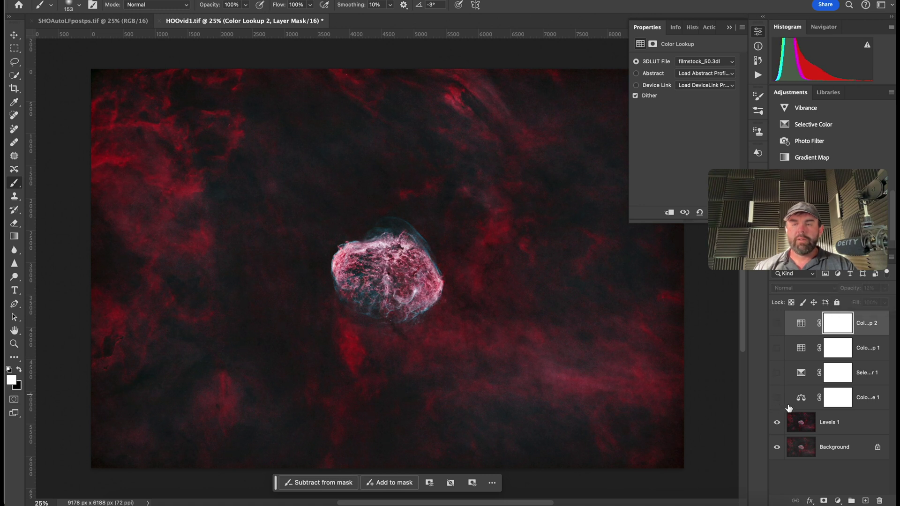
left_click(778, 398)
left_click(778, 372)
left_click(777, 324)
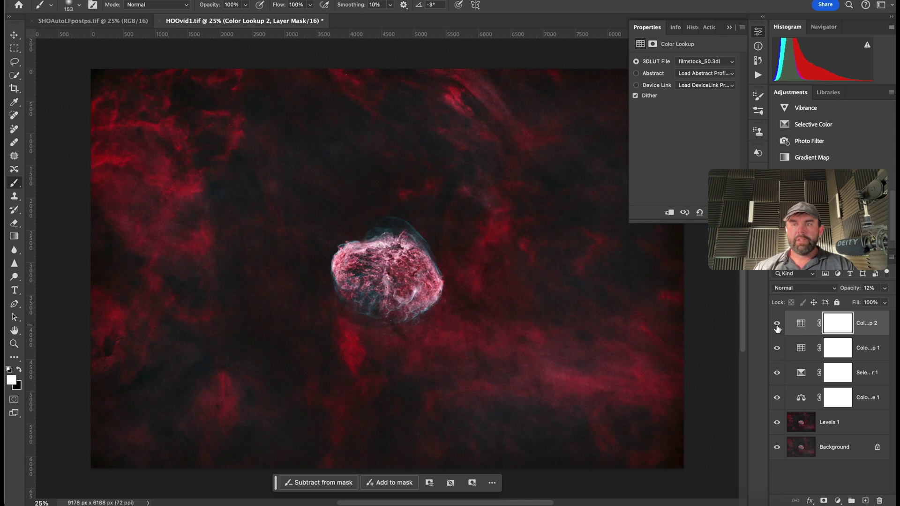
- Group the four adjustment layers and merge the group with the Levels 1 layer
left_click(869, 398, "shift")
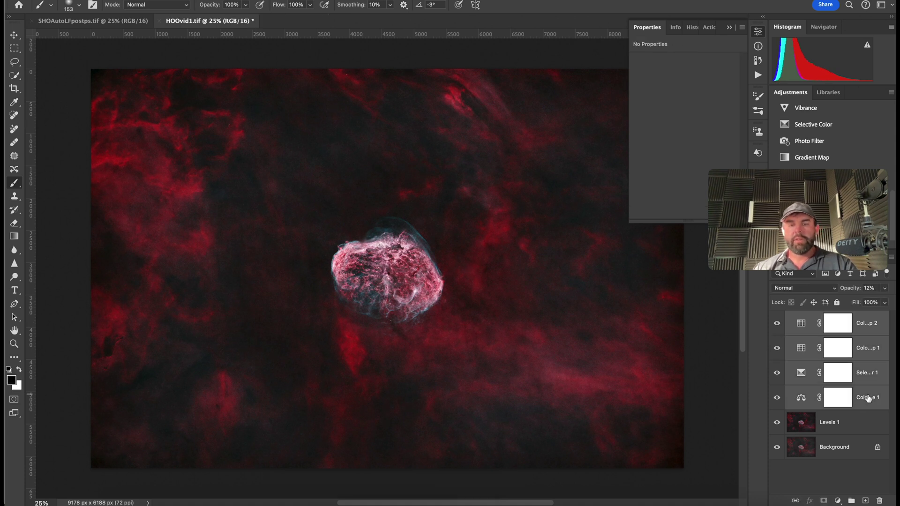
key("super+g")
left_click(777, 318)
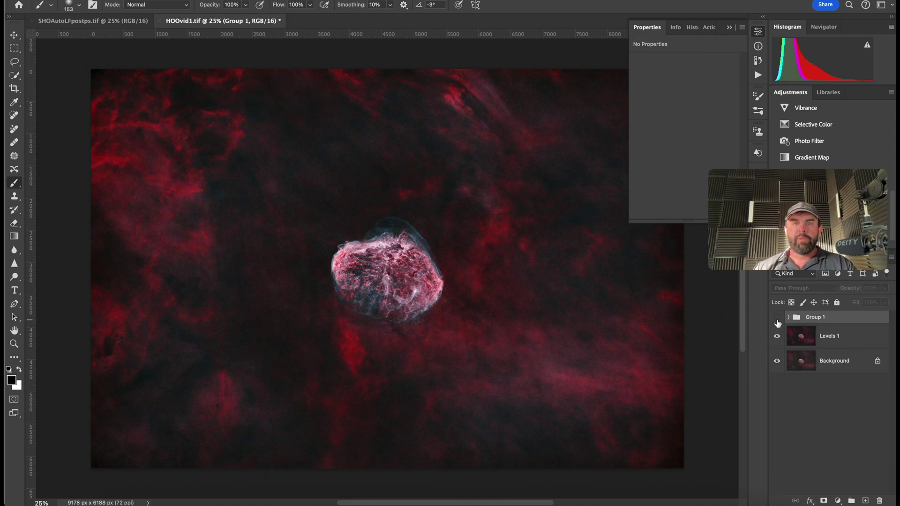
left_click(777, 319)
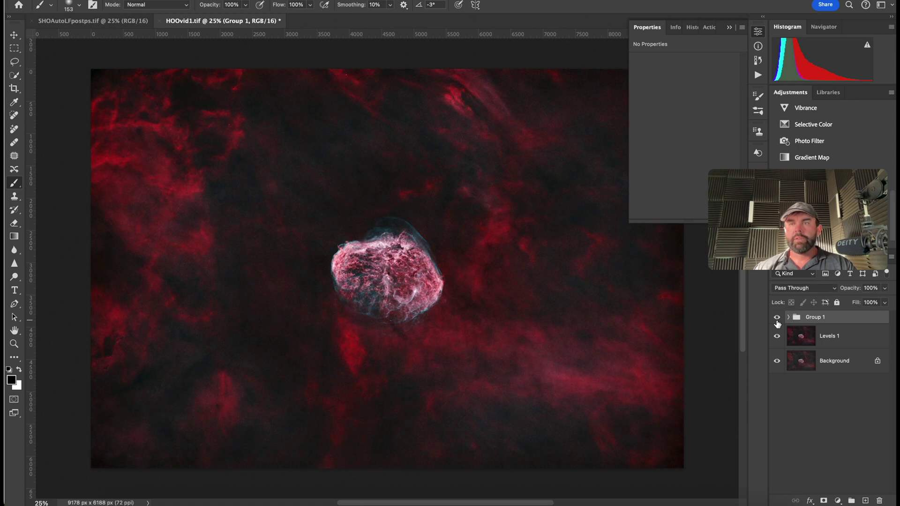
left_click(821, 345)
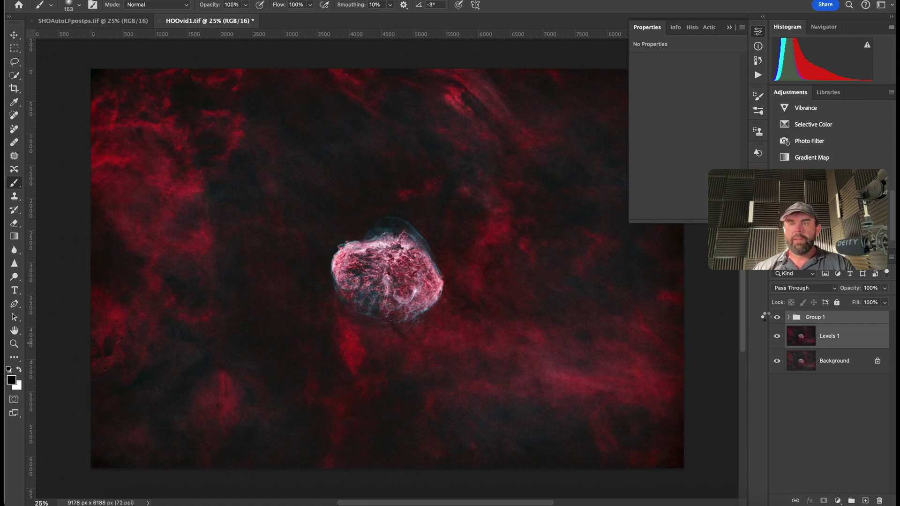
key("ctrl+e")
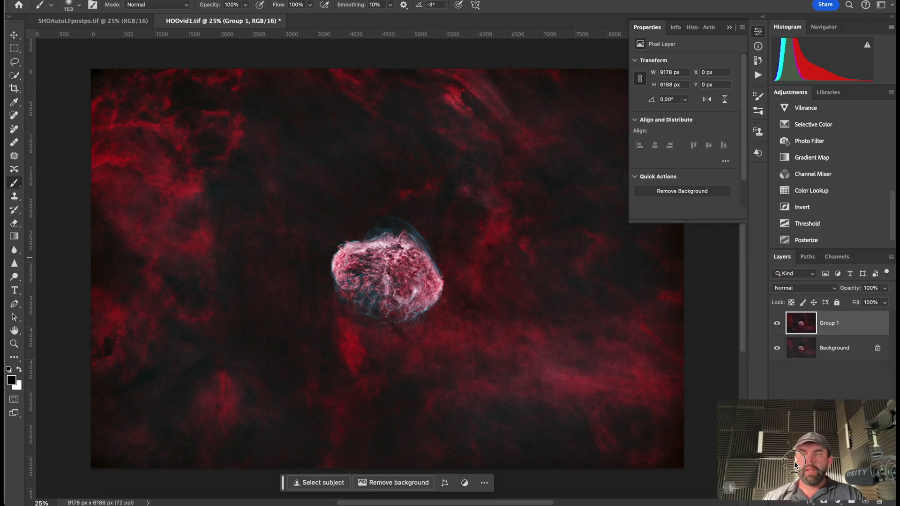
- Open the Group 1 layer in DeNoise AI and set Enhance Sharpness to 10 with the Low Light model
left_click(265, 0)
mouse_move(316, 226)
left_click(422, 225)
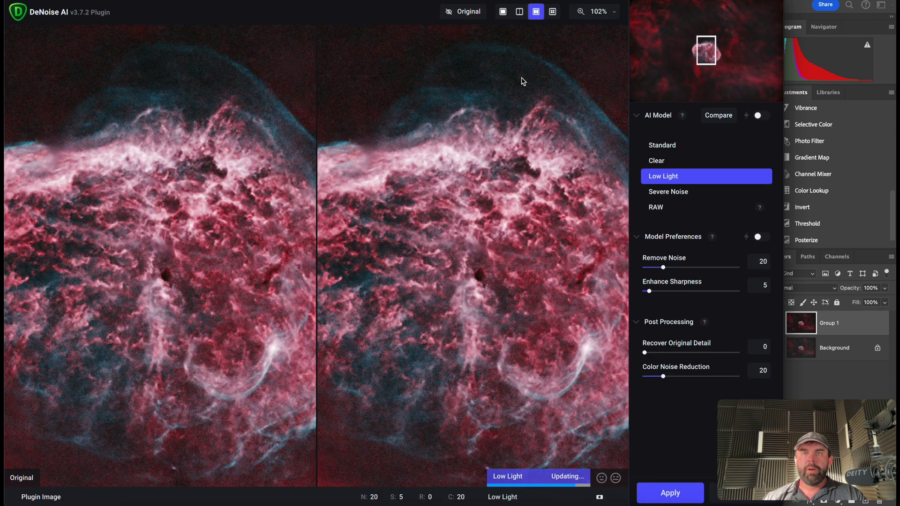
scroll(521, 92, "down", 3)
scroll(519, 112, "down", 3)
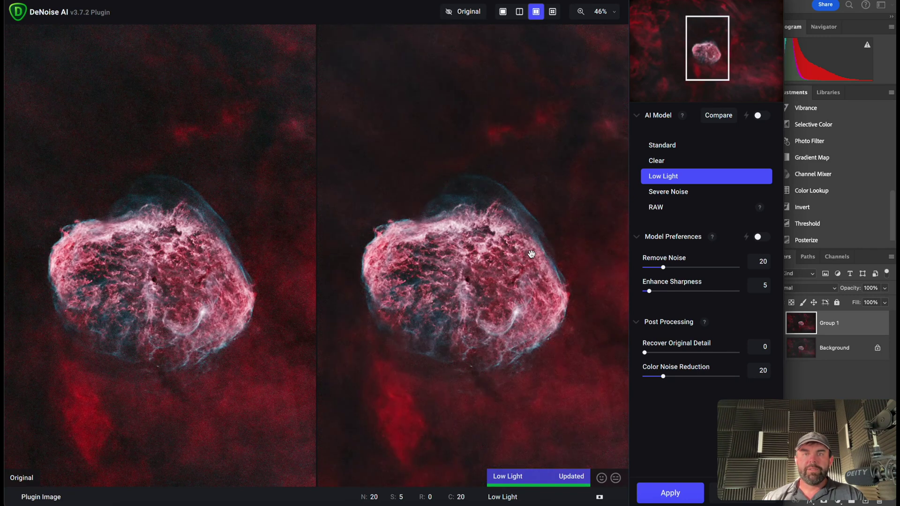
scroll(531, 254, "down", 2)
left_click_drag(650, 291, 653, 292)
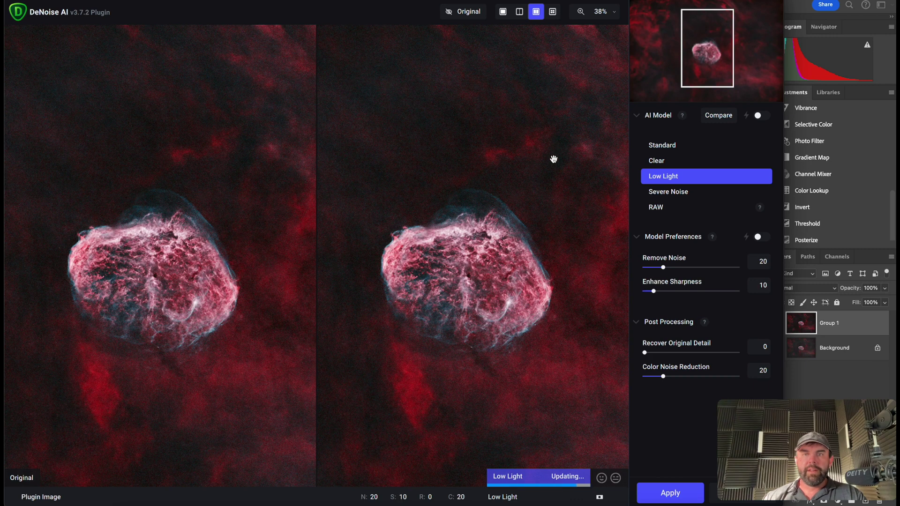
- Raise Enhance Sharpness slightly further and apply the Low Light denoising to the Group 1 layer
scroll(461, 312, "up", 3)
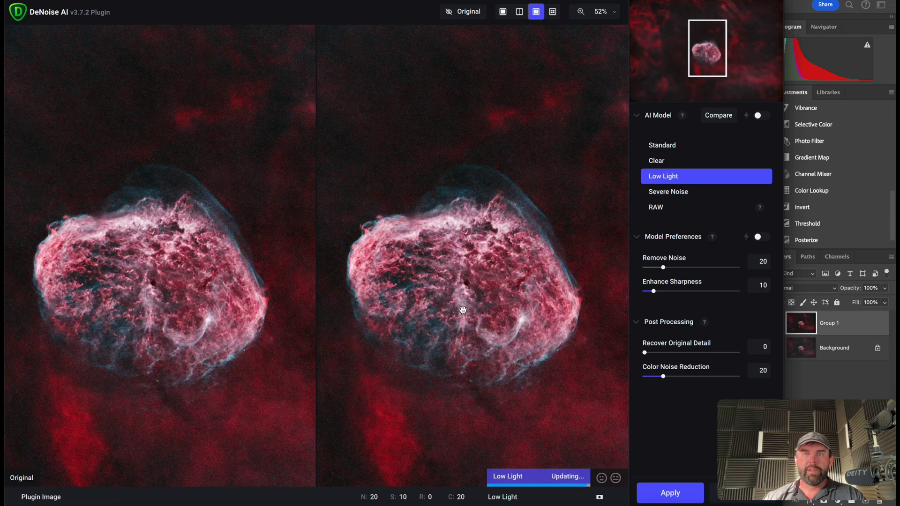
scroll(461, 309, "up", 2)
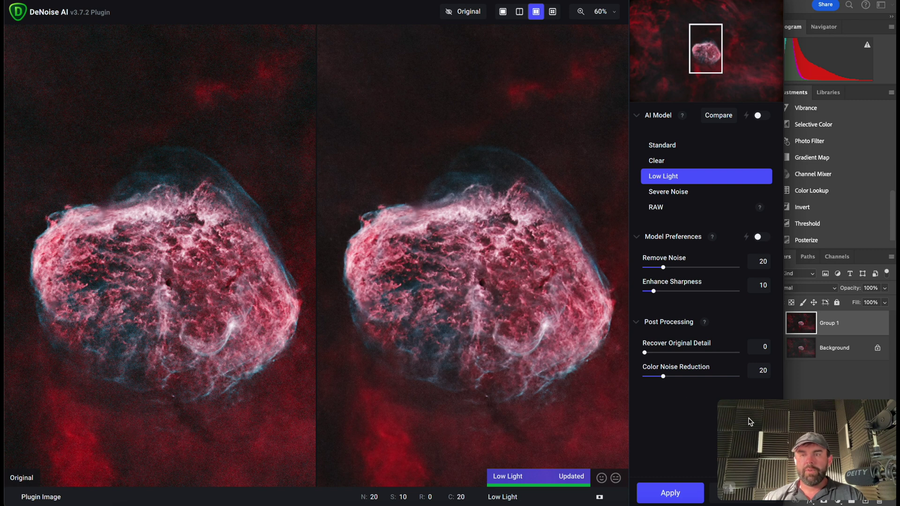
left_click_drag(430, 8, 359, 6)
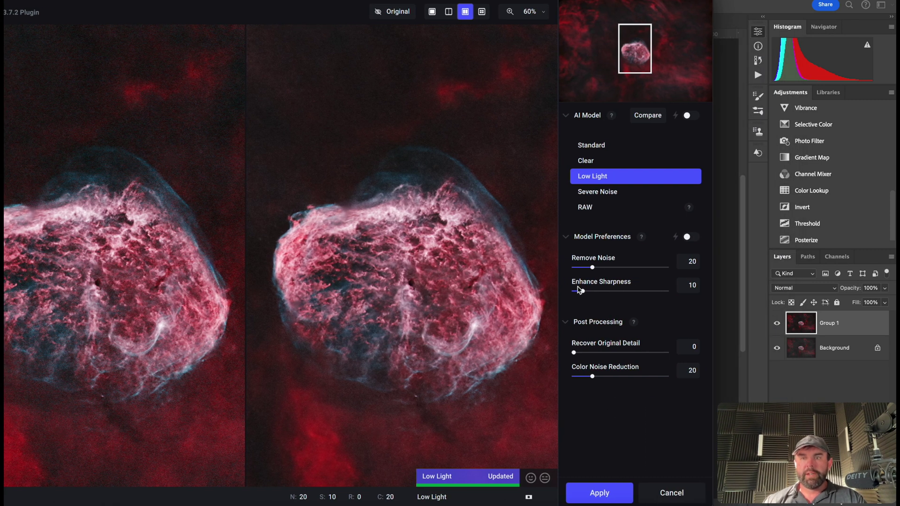
left_click_drag(583, 293, 585, 291)
left_click(598, 491)
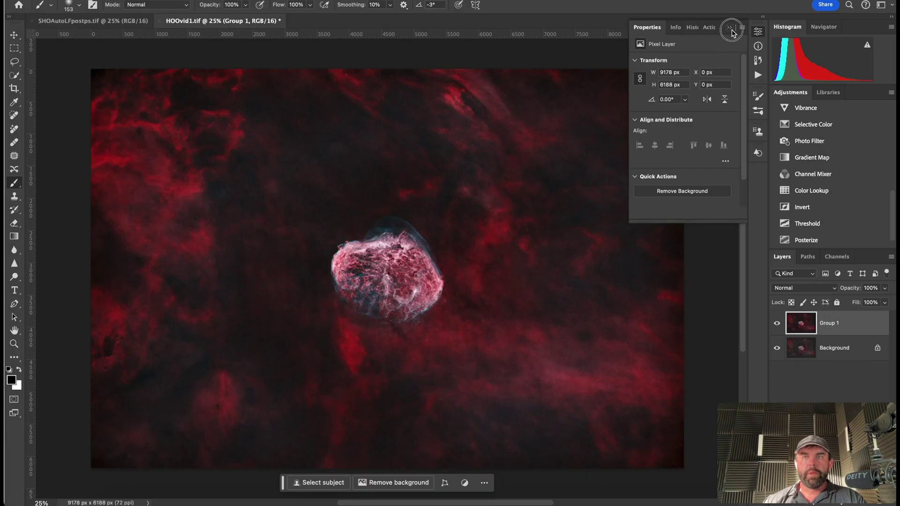
- Merge Group 1 with the Background layer and save the image as HOOvid1PPS.tif in the master folder, without compression
left_click(813, 353, "shift")
key("ctrl+e")
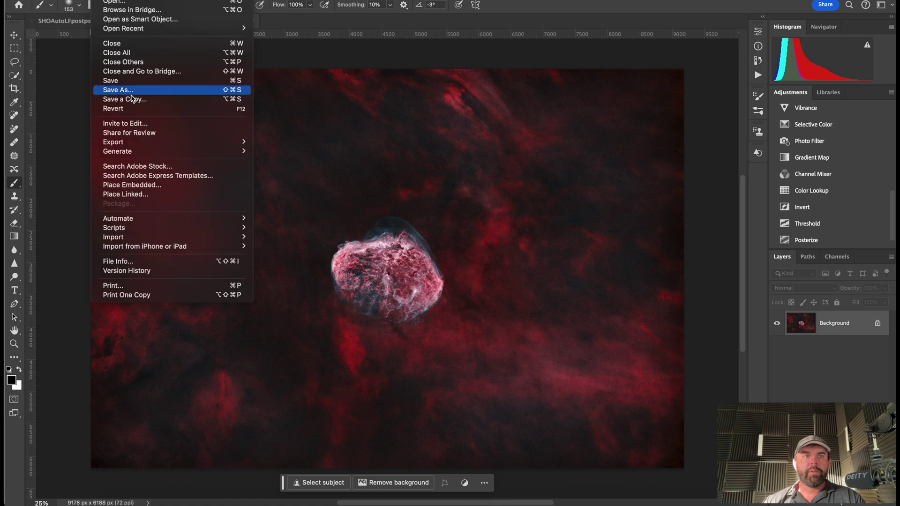
left_click(132, 92)
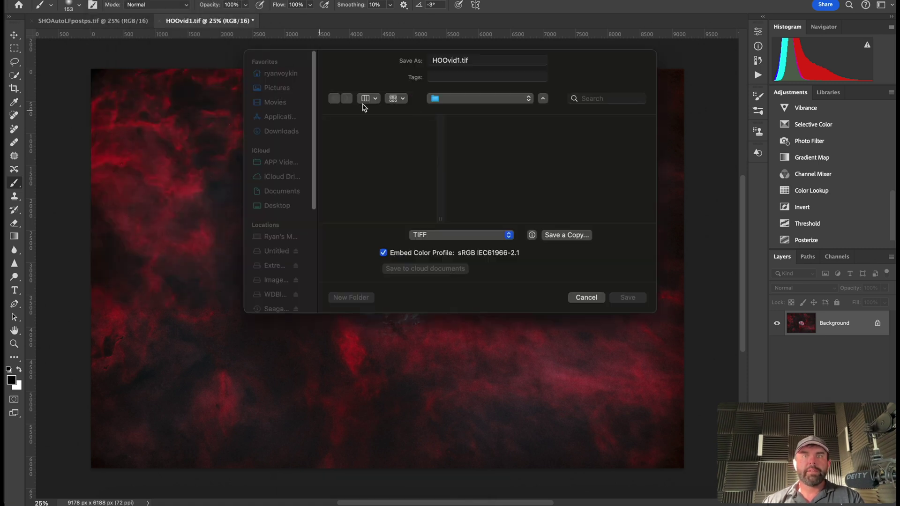
left_click(459, 59)
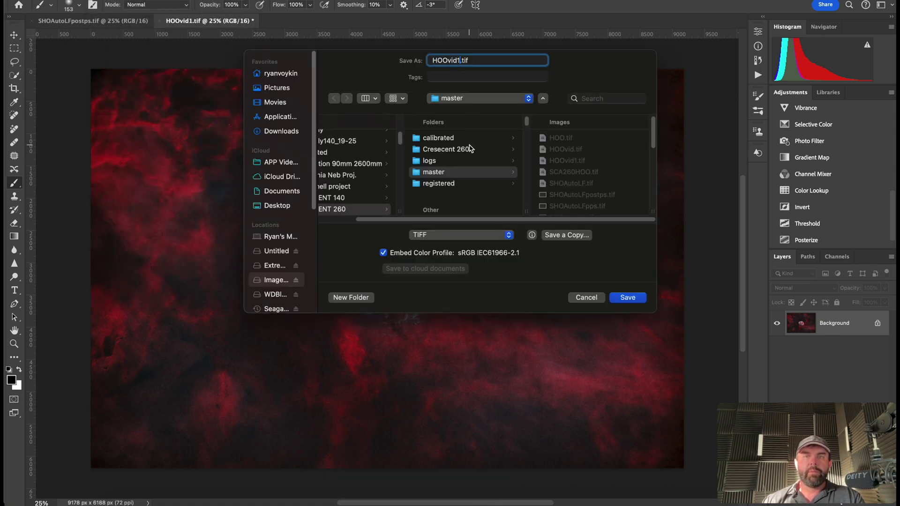
type("PPS")
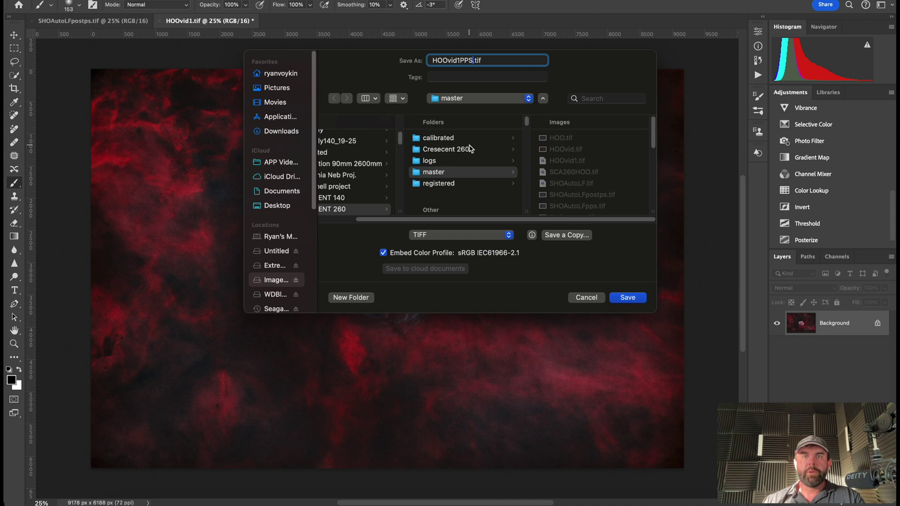
left_click(614, 295)
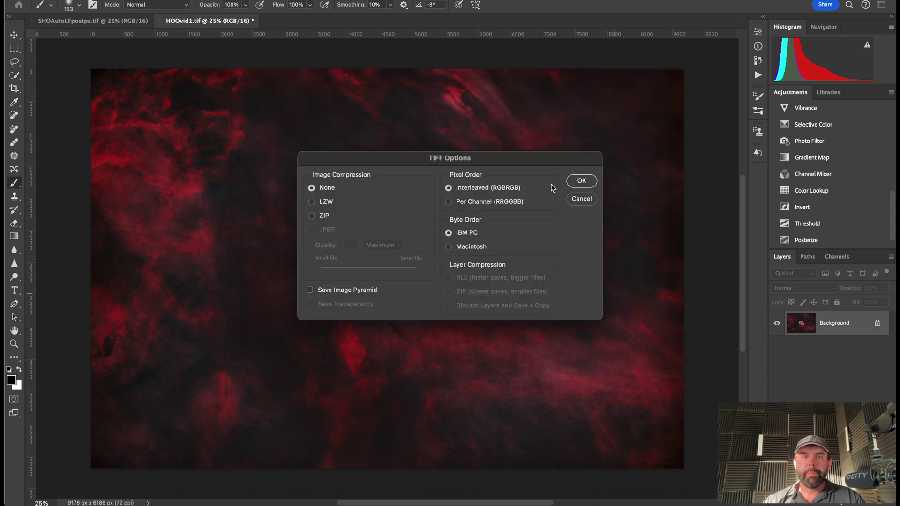
left_click(581, 181)
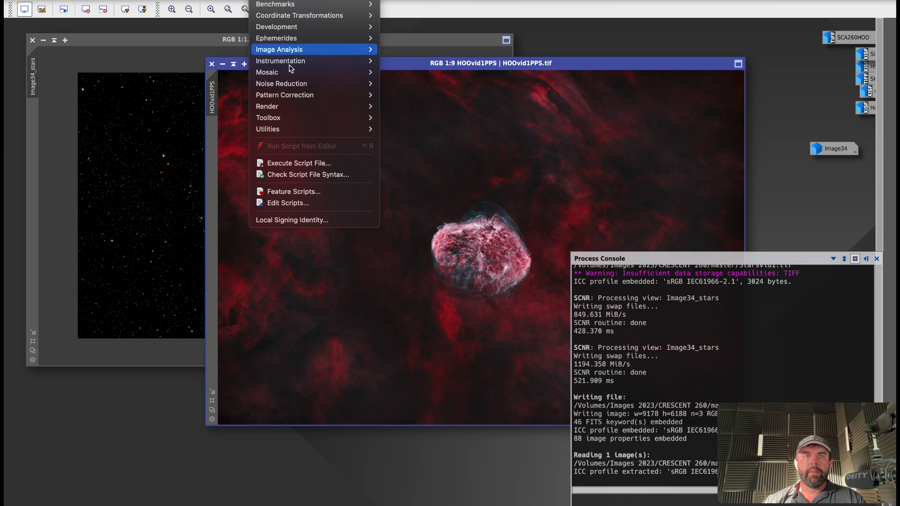
- In PixInsight, launch the Screen Stars script and open its list of starless views
mouse_move(299, 123)
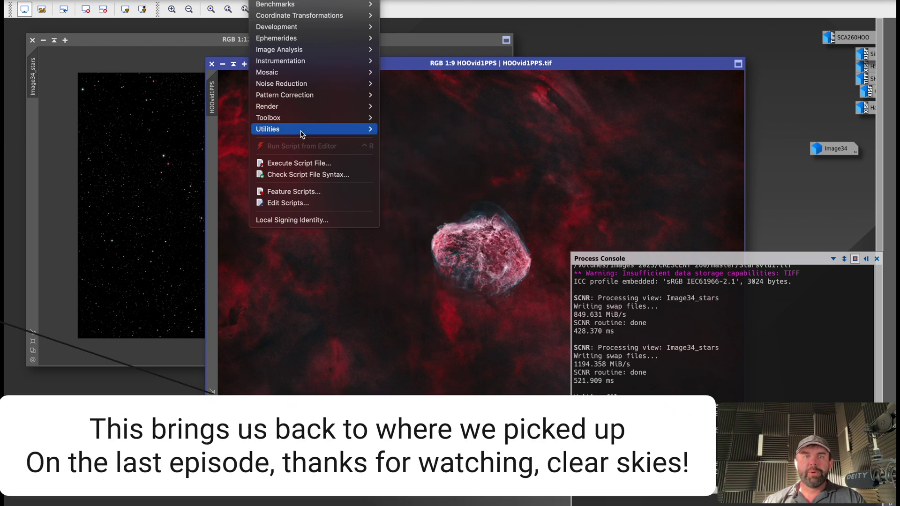
left_click(474, 345)
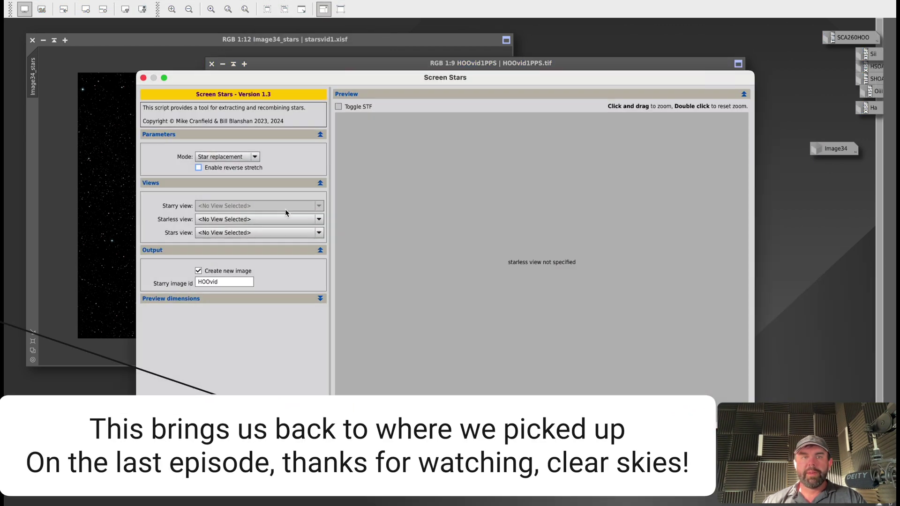
left_click(286, 219)
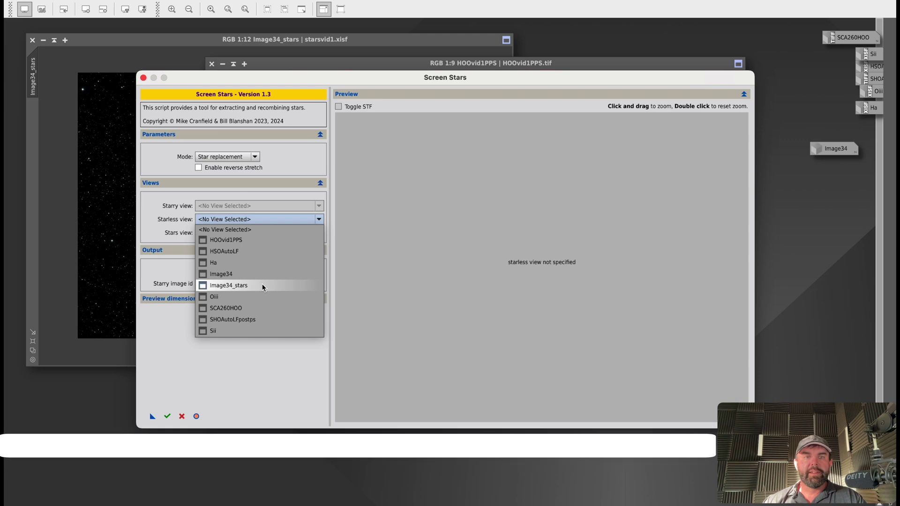